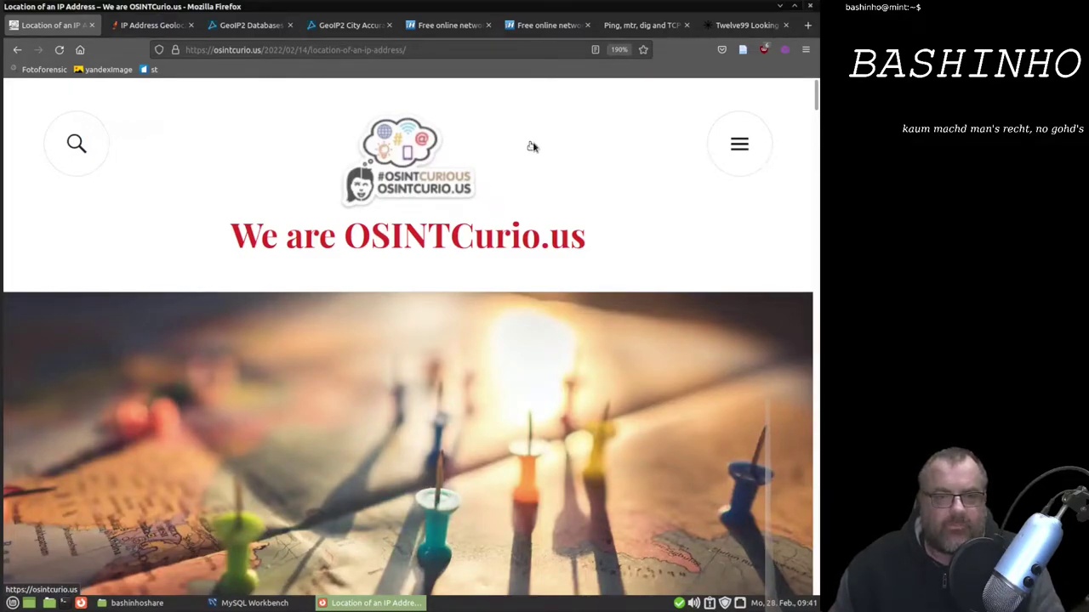
Step: Scroll to the IP2Geo Providers section and highlight the example address 45.142.38.20
scroll(531, 147, "down", 3)
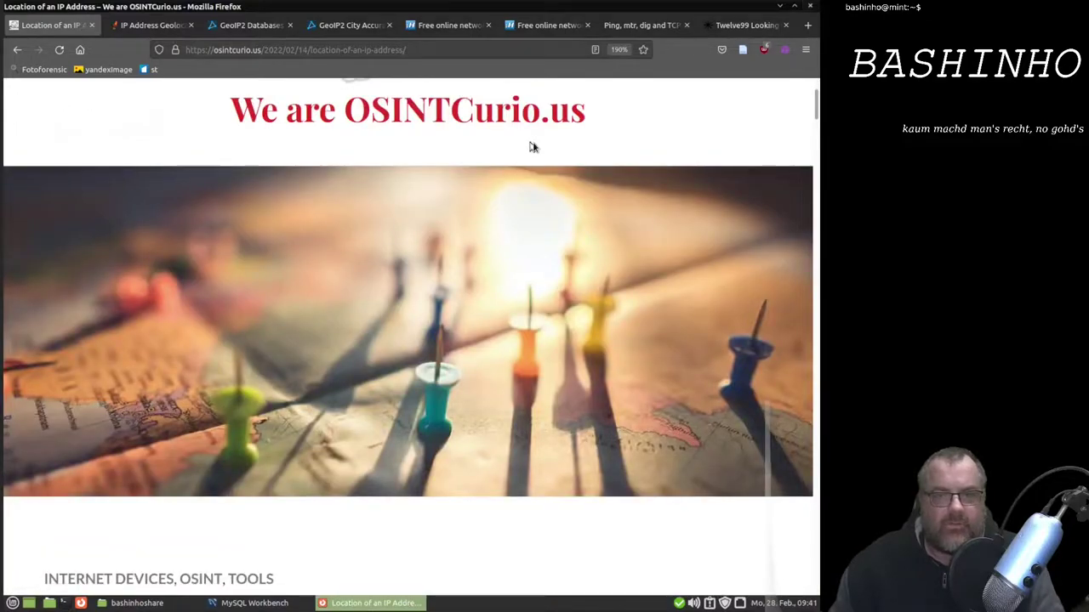
scroll(531, 147, "down", 5)
scroll(532, 147, "down", 5)
scroll(532, 145, "up", 5)
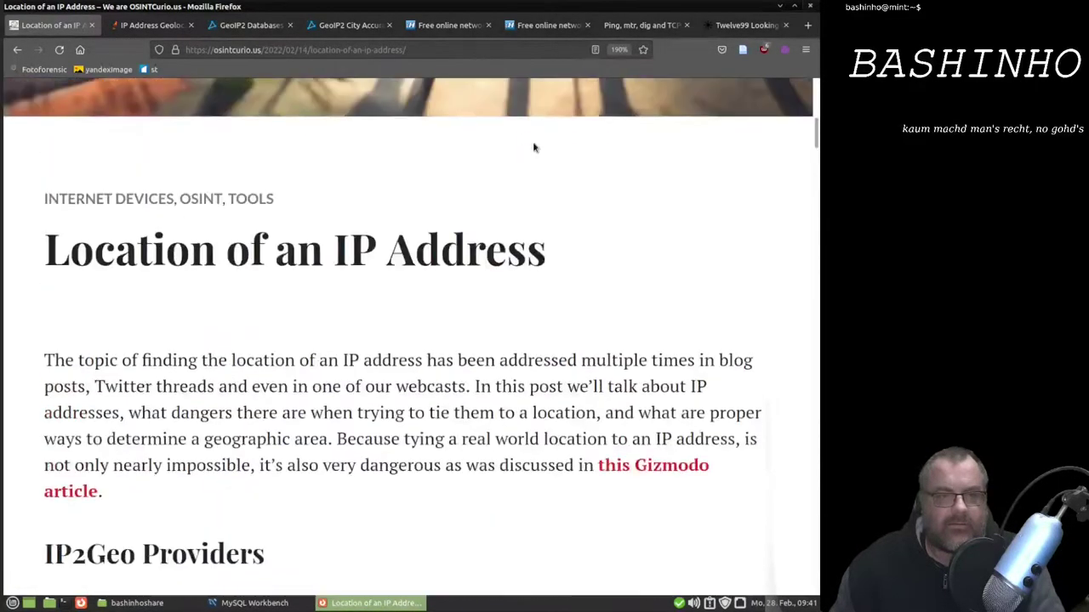
scroll(532, 147, "down", 5)
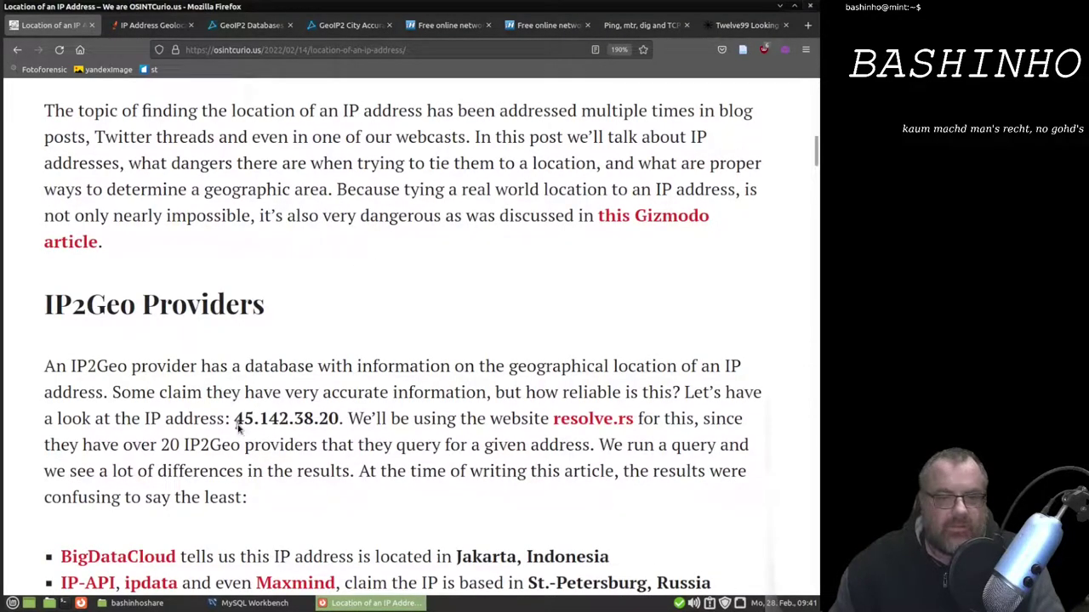
left_click_drag(235, 421, 341, 423)
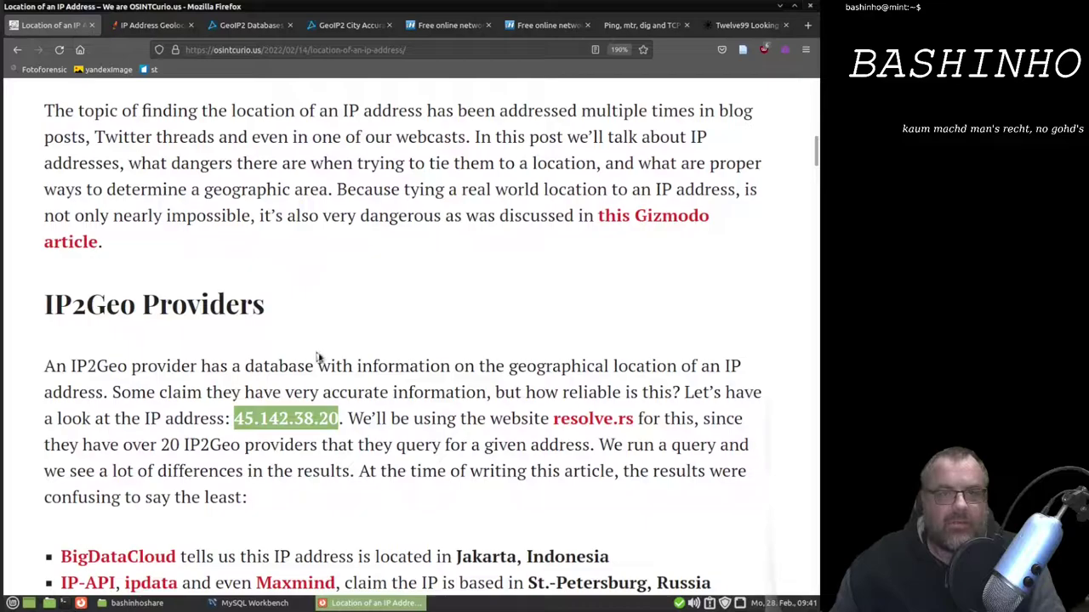
Step: Scroll through the conflicting provider locations listed for 45.142.38.20
scroll(318, 366, "down", 2)
scroll(320, 367, "down", 3)
scroll(318, 366, "down", 2)
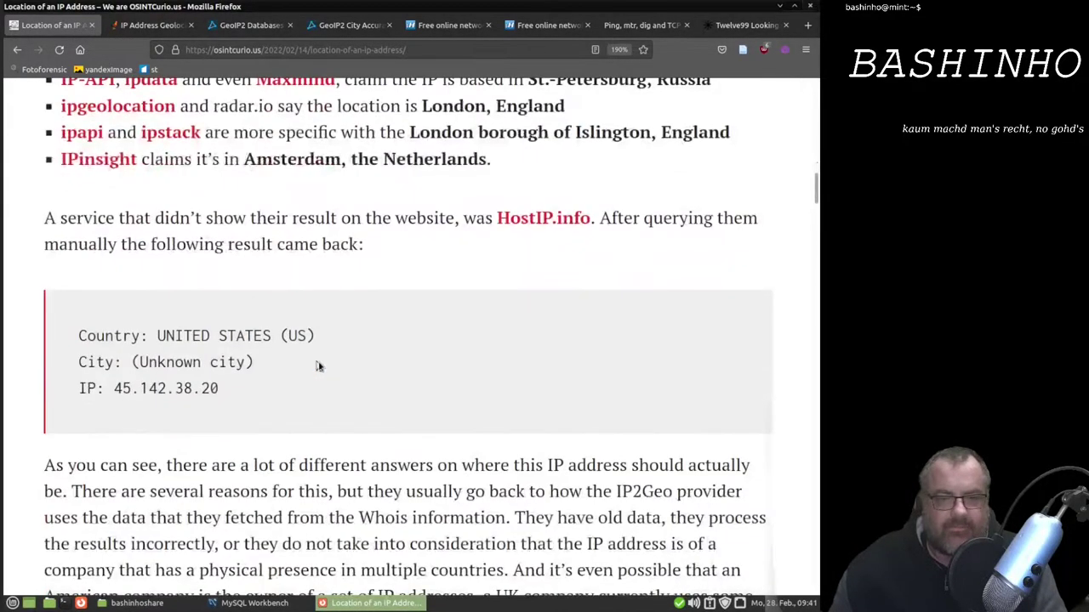
scroll(308, 368, "up", 4)
scroll(309, 368, "up", 3)
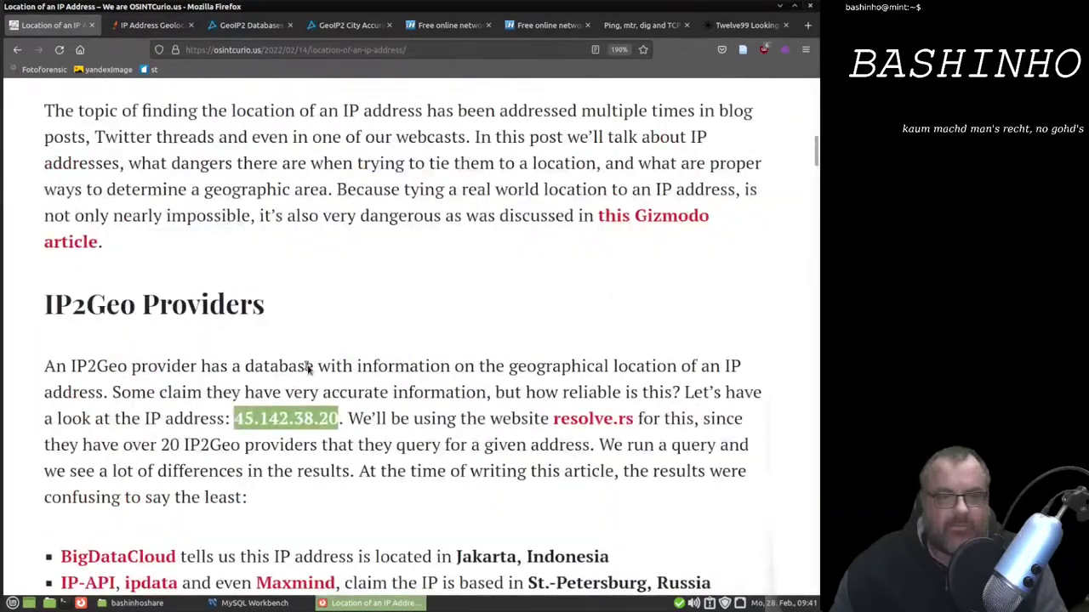
scroll(309, 366, "down", 8)
scroll(308, 368, "up", 5)
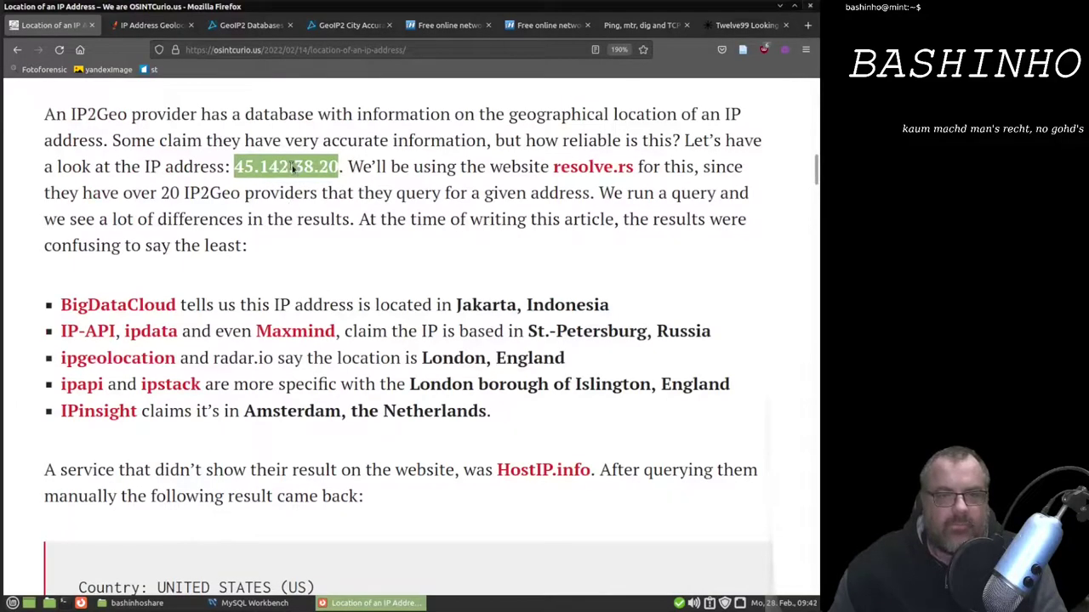
Step: Review Resolve.rs provider results for 45.142.38.20: St Petersburg, London and Amsterdam
left_click(129, 30)
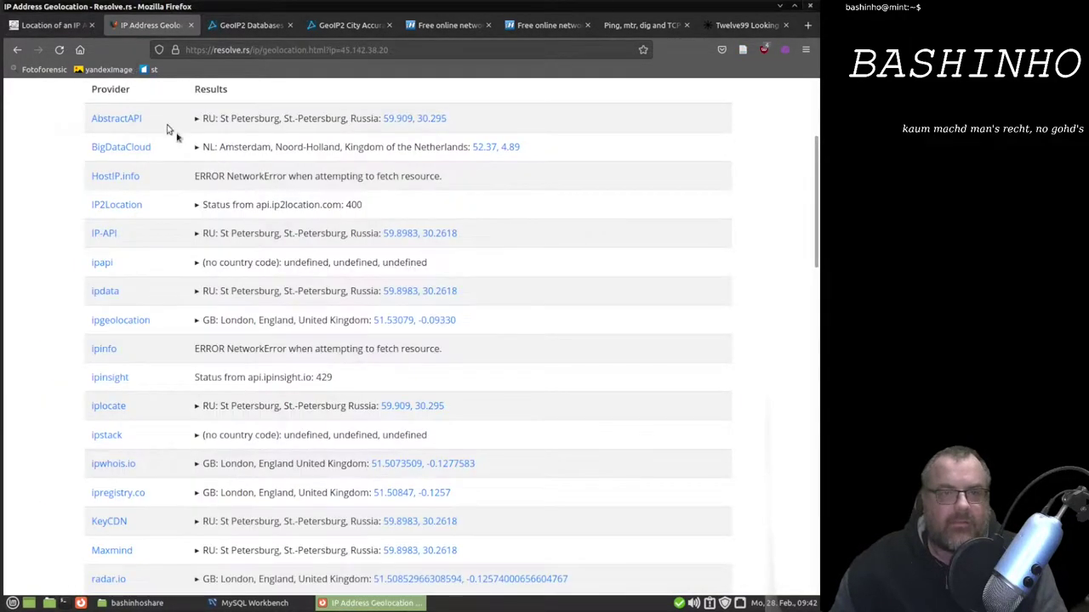
scroll(194, 171, "up", 2)
scroll(194, 170, "up", 1)
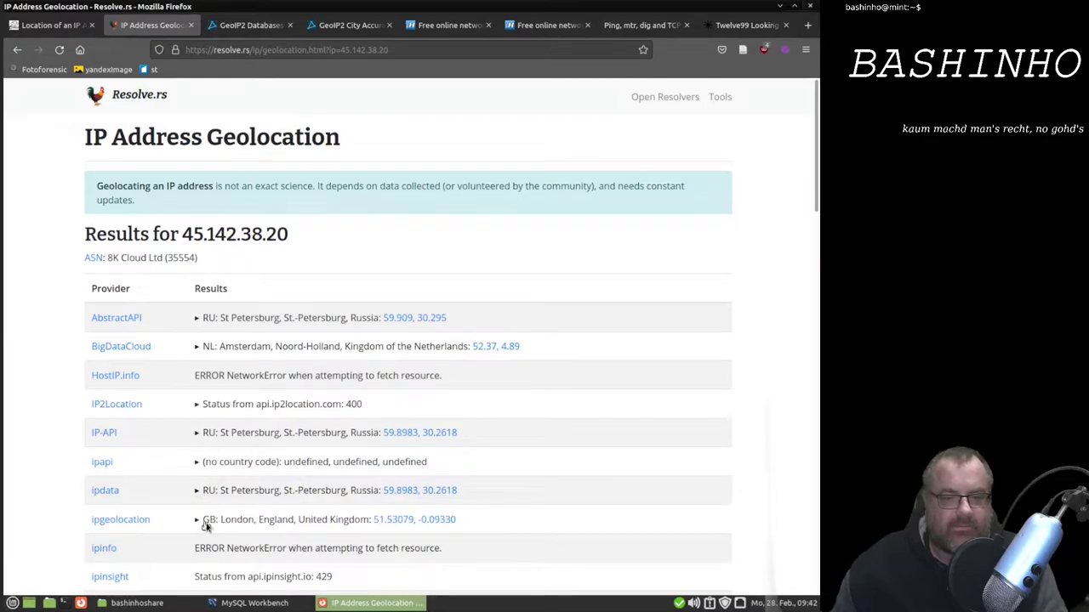
scroll(206, 515, "down", 3)
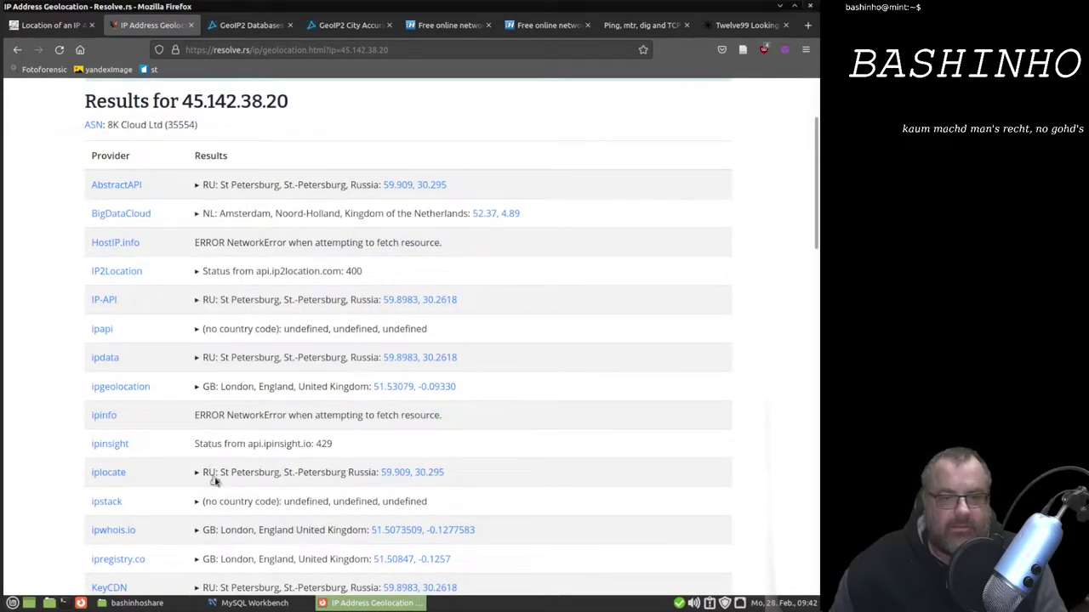
scroll(212, 482, "down", 3)
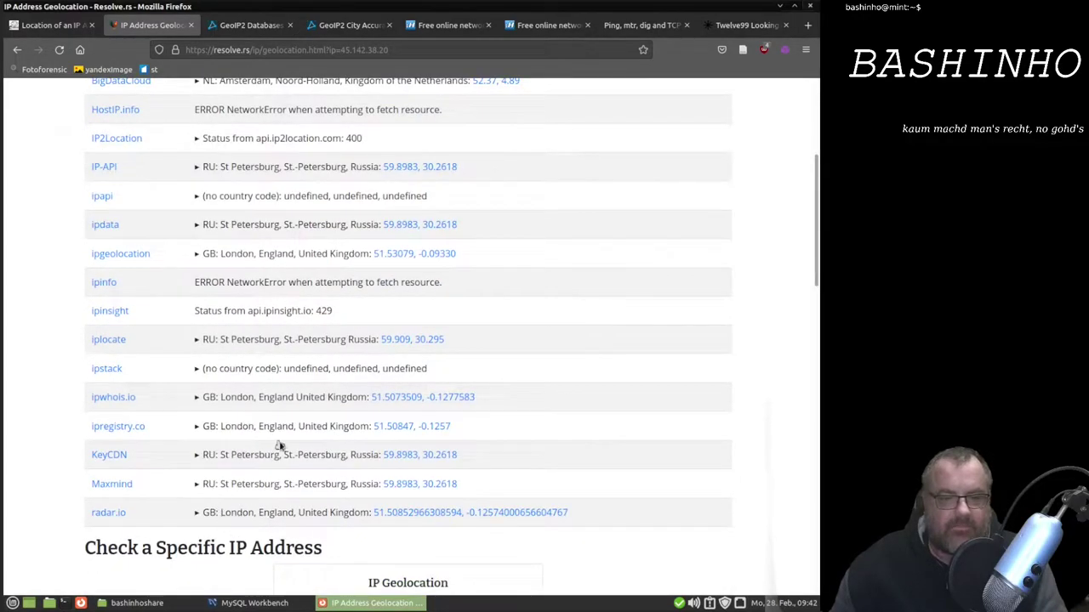
scroll(288, 420, "up", 3)
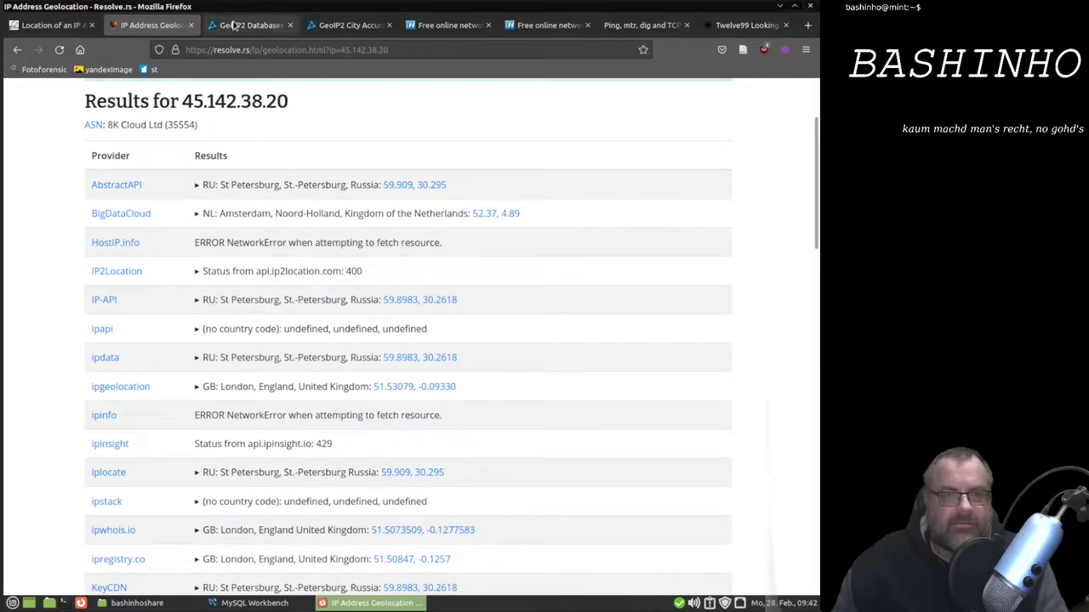
scroll(202, 422, "down", 3)
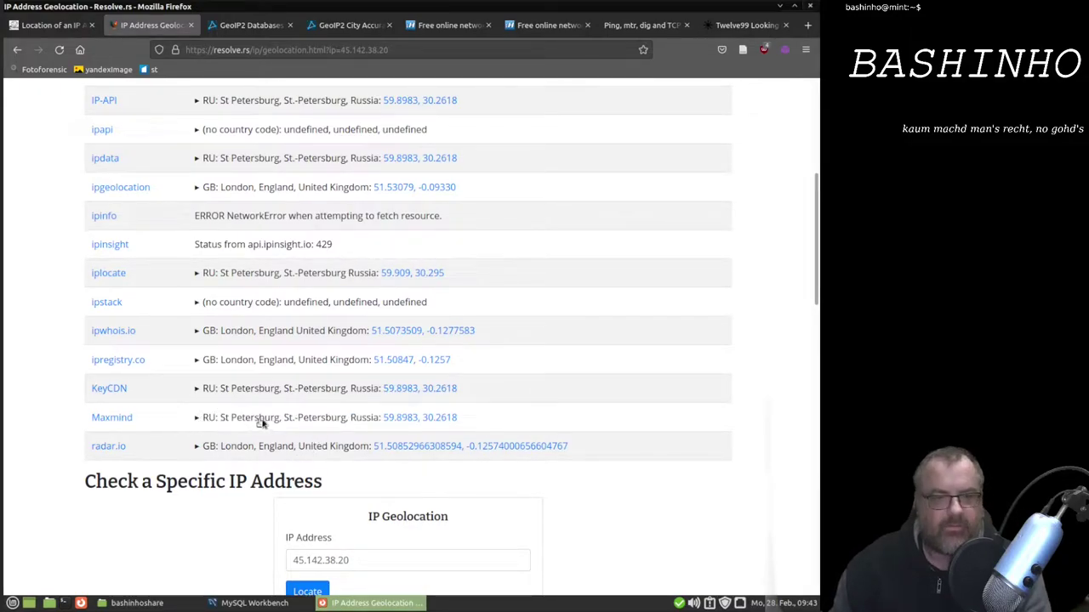
Step: Show MaxMind's GeoIP2 City Plus demo result for 45.142.38.20 and select its 1000 km accuracy radius
left_click(240, 28)
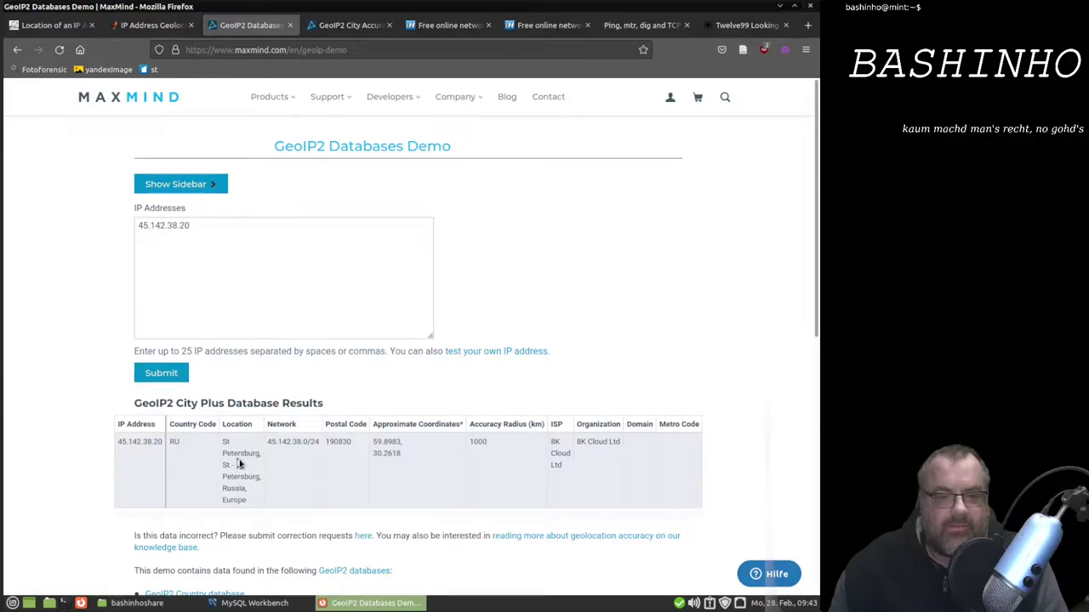
left_click_drag(490, 450, 383, 451)
left_click(484, 440)
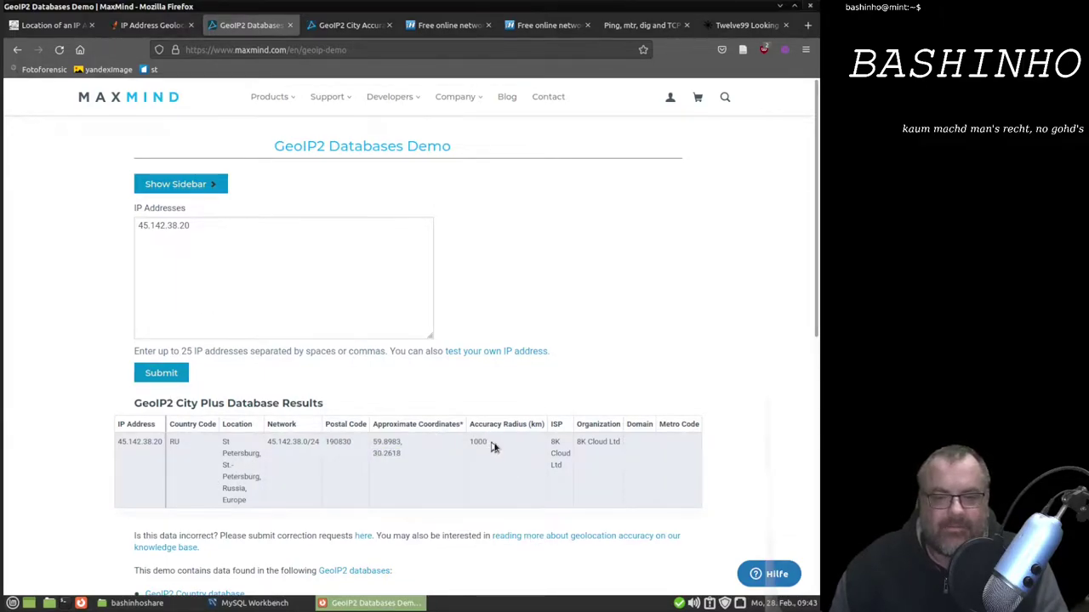
double_click(476, 443)
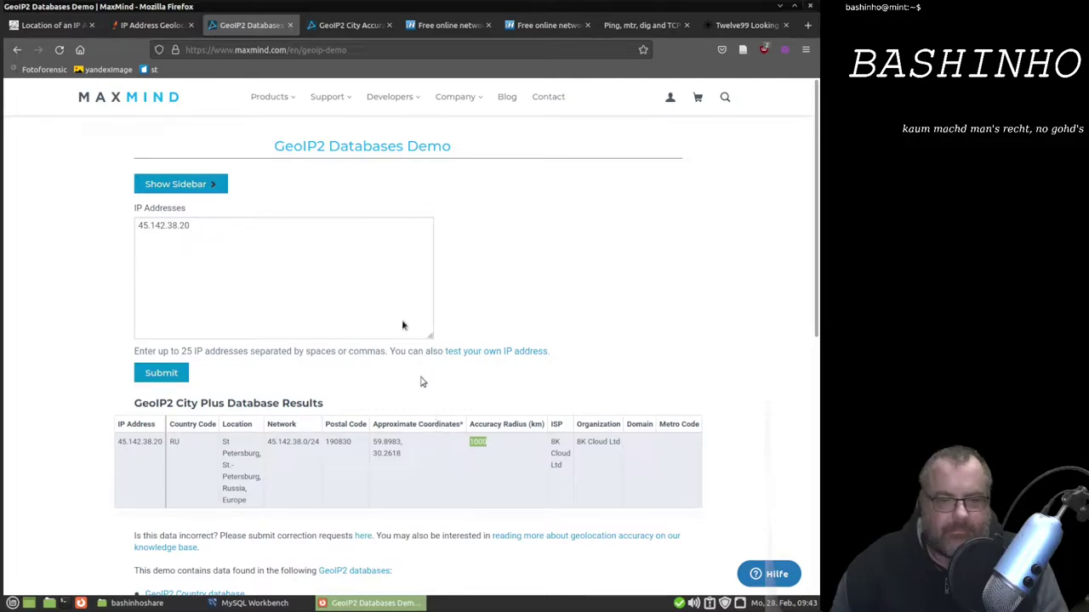
left_click(337, 28)
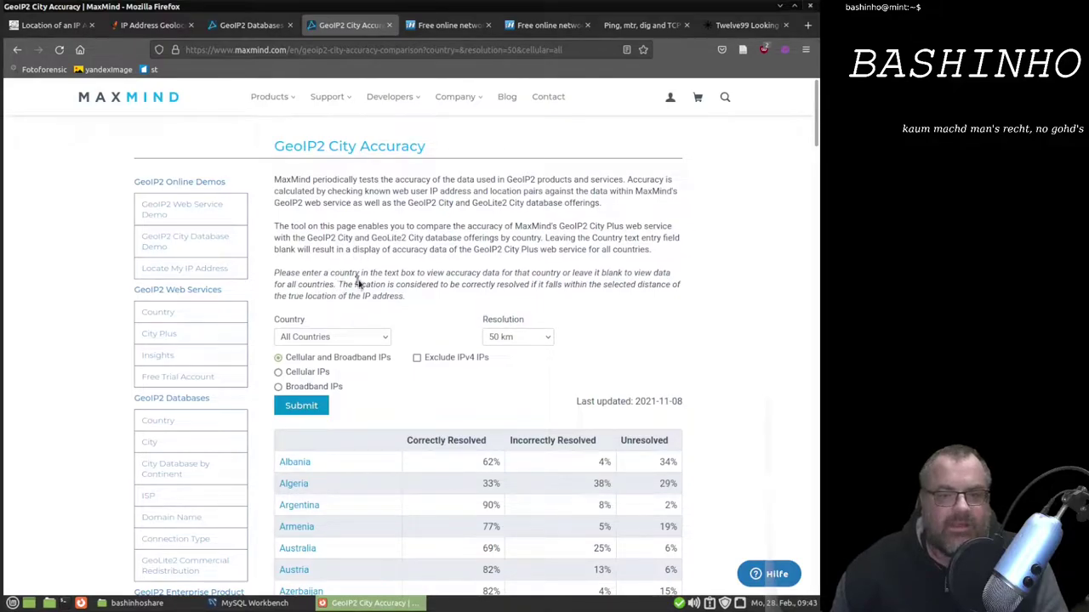
Step: In the 50 km country table, highlight Germany's 80% correct and 18% incorrect rates
scroll(358, 283, "down", 2)
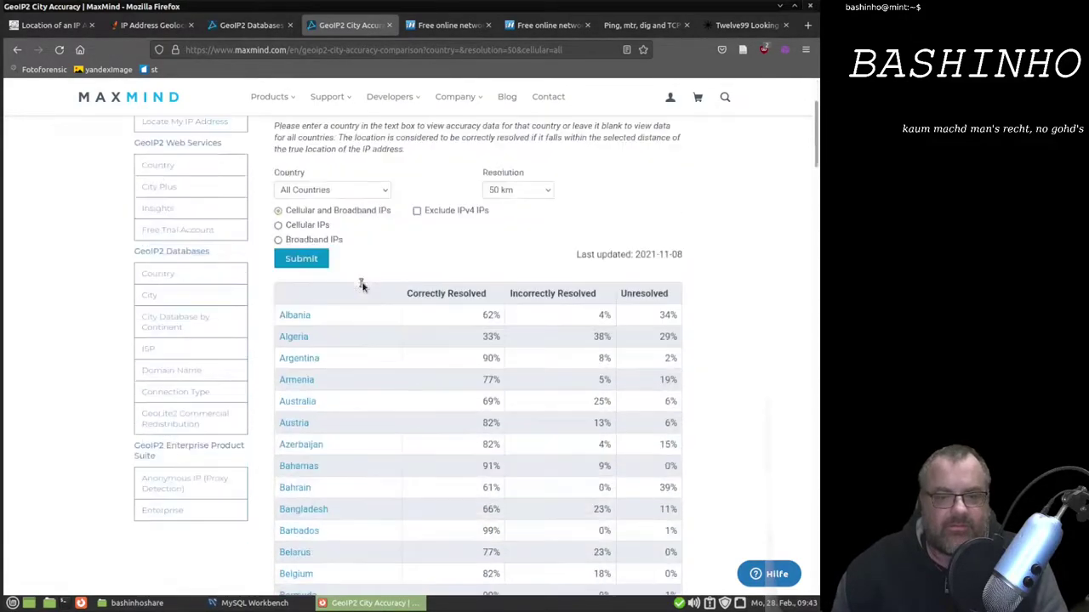
scroll(362, 286, "down", 4)
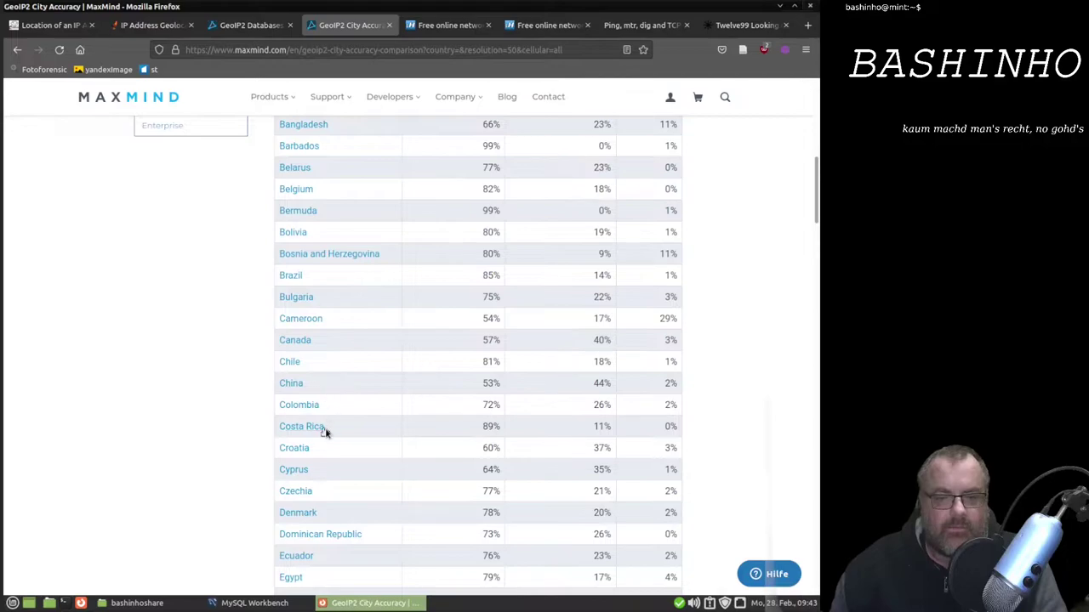
scroll(326, 432, "down", 2)
scroll(324, 525, "down", 2)
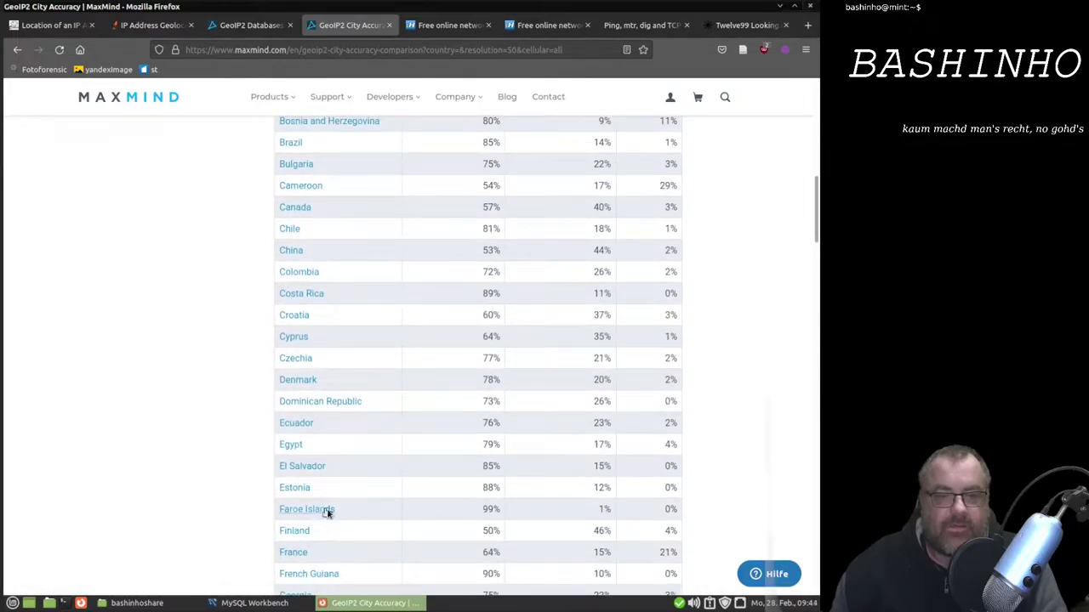
scroll(327, 513, "down", 2)
scroll(326, 513, "down", 2)
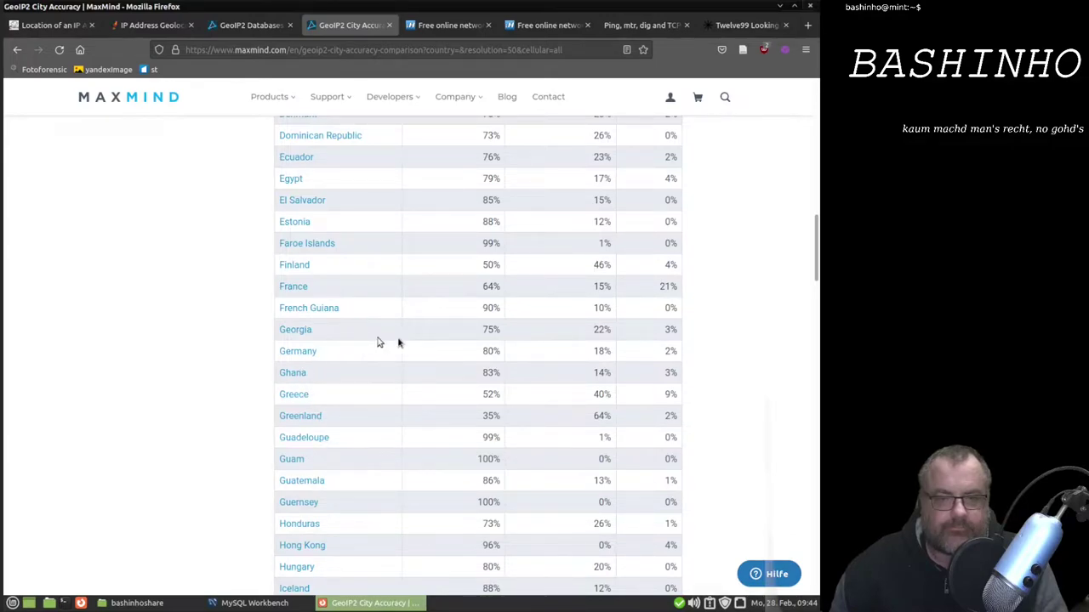
left_click_drag(501, 349, 507, 365)
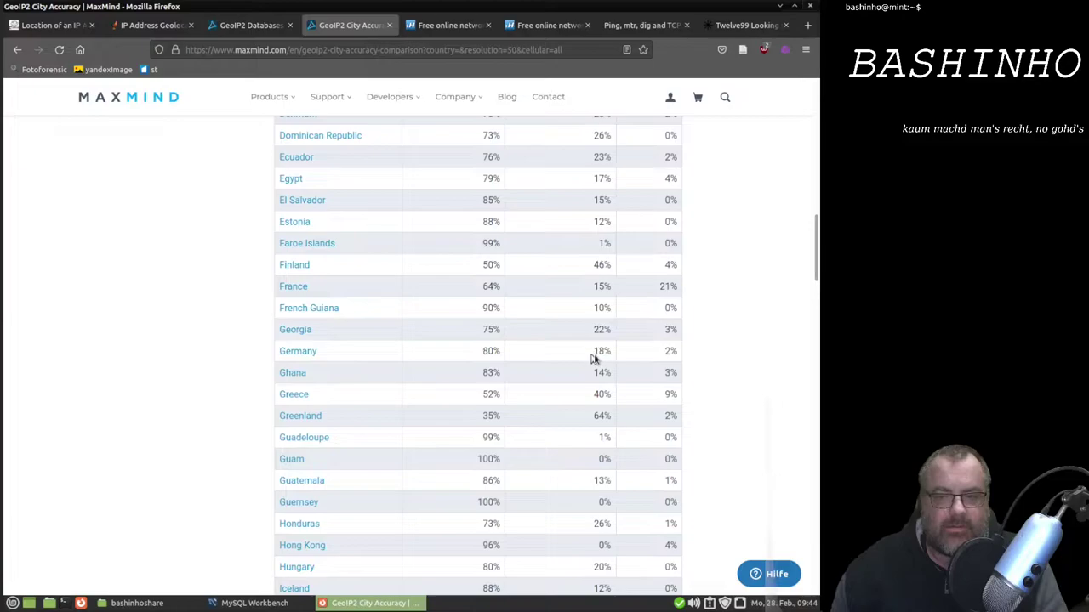
left_click_drag(593, 356, 618, 354)
scroll(607, 371, "up", 5)
scroll(607, 372, "up", 5)
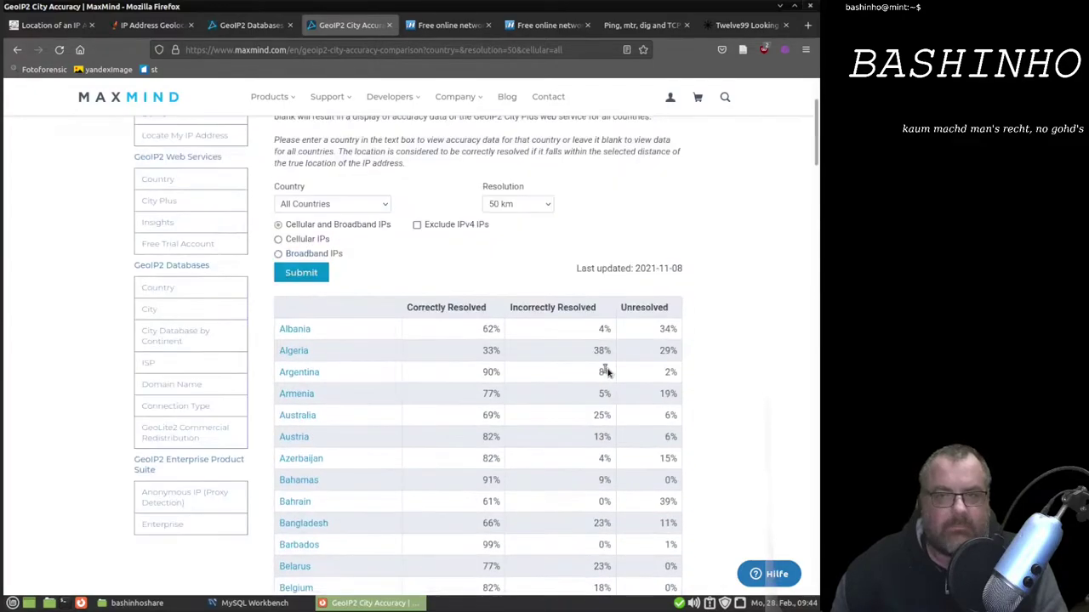
scroll(606, 372, "up", 2)
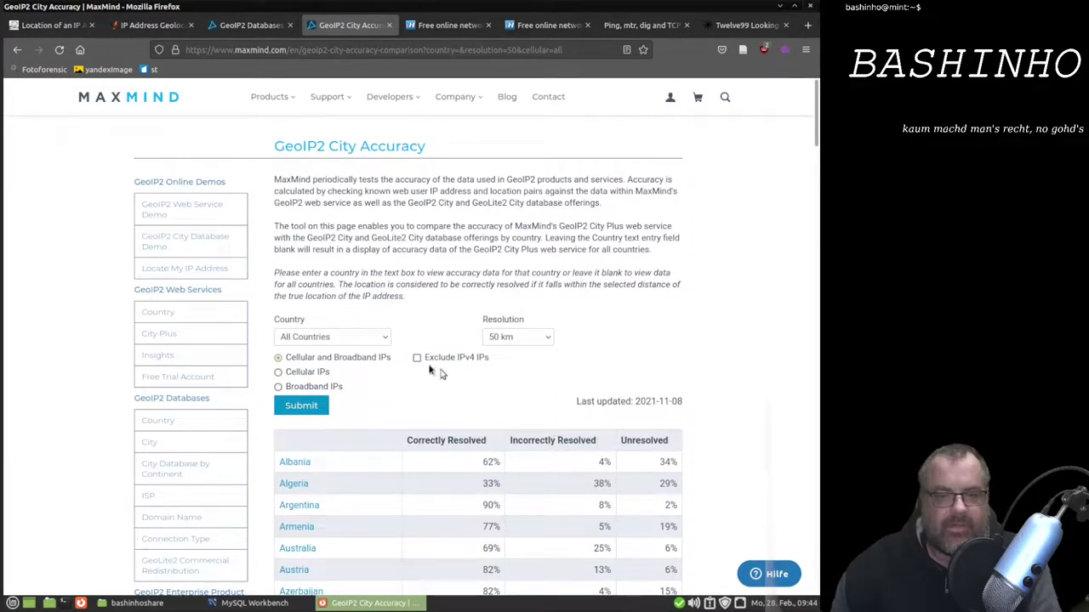
Step: Reload the accuracy table at 10 km resolution and search 'Germ' to find Germany
left_click(530, 338)
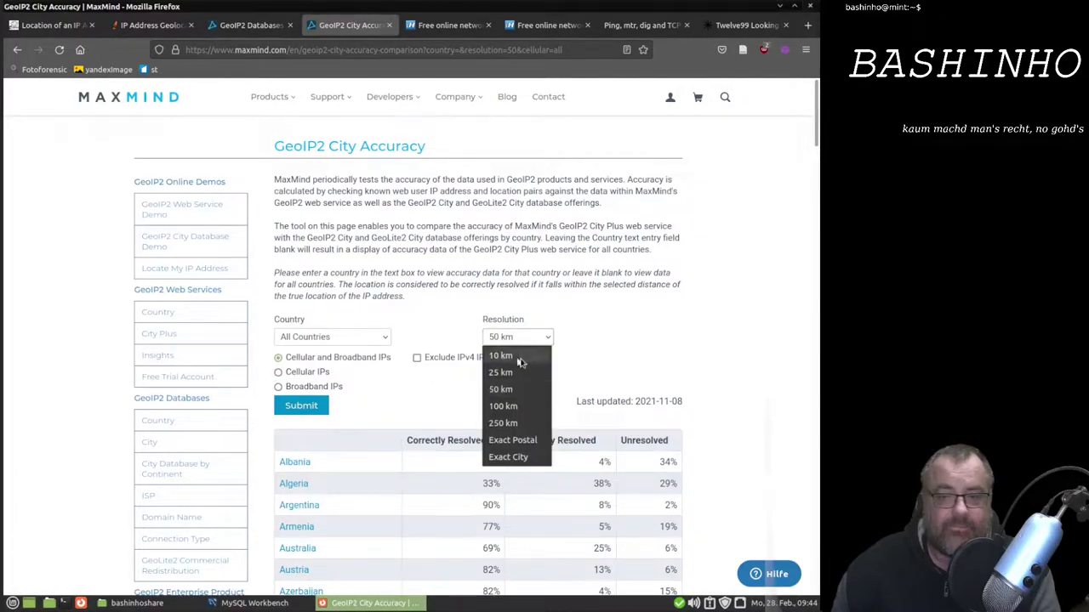
left_click(517, 355)
left_click(304, 406)
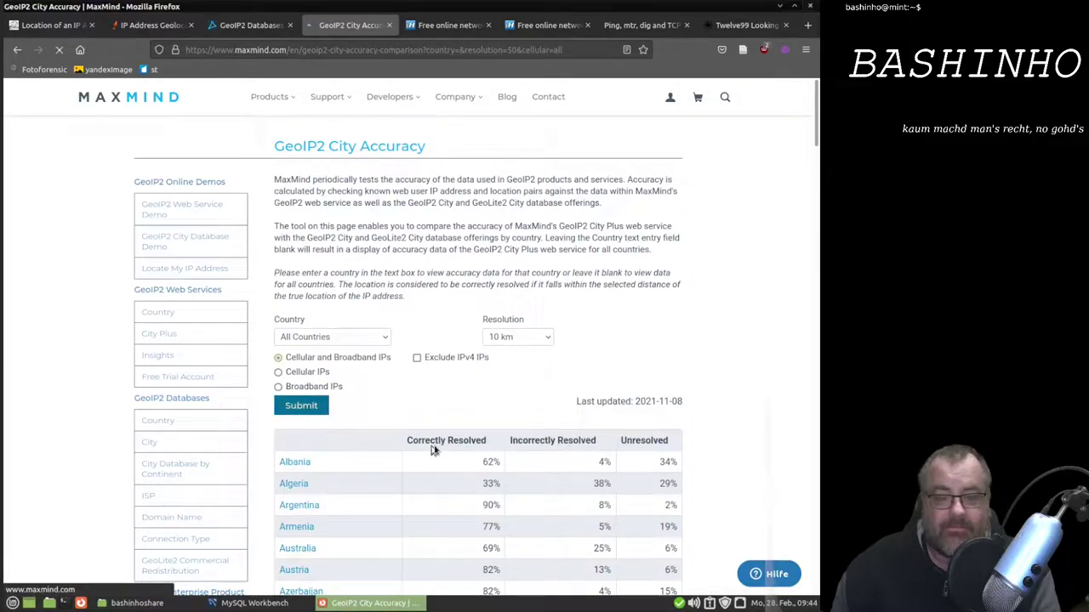
scroll(429, 459, "down", 4)
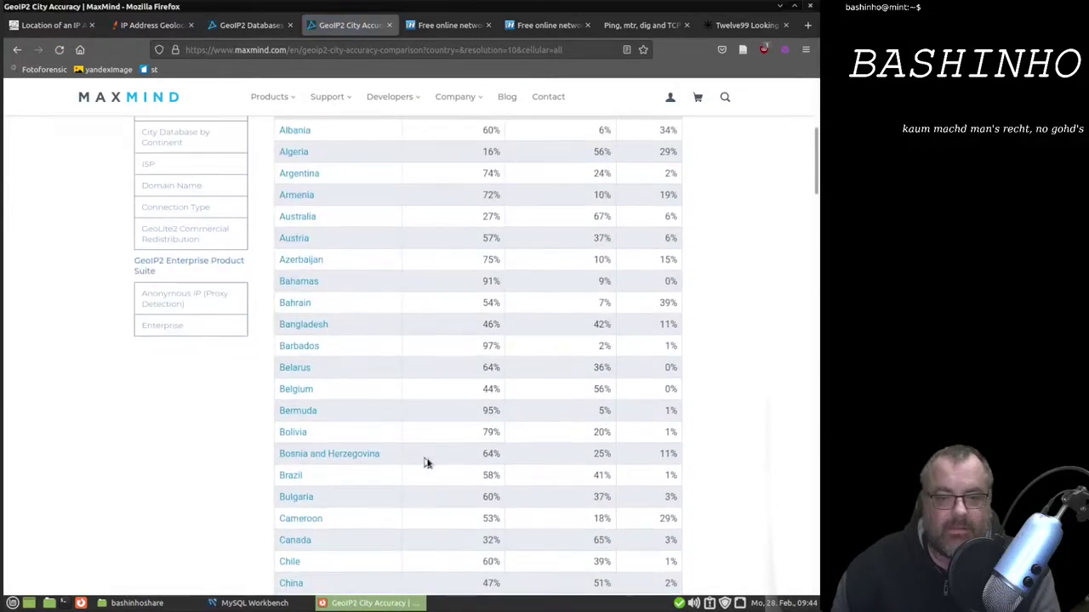
scroll(427, 462, "up", 2)
key("ctrl+f")
type("Ger")
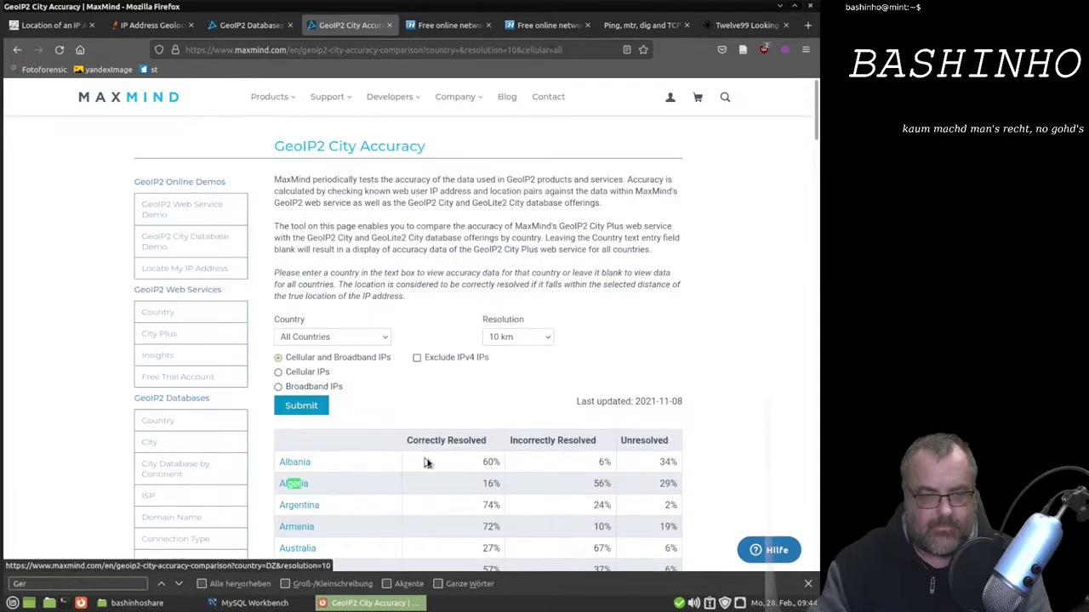
type("man")
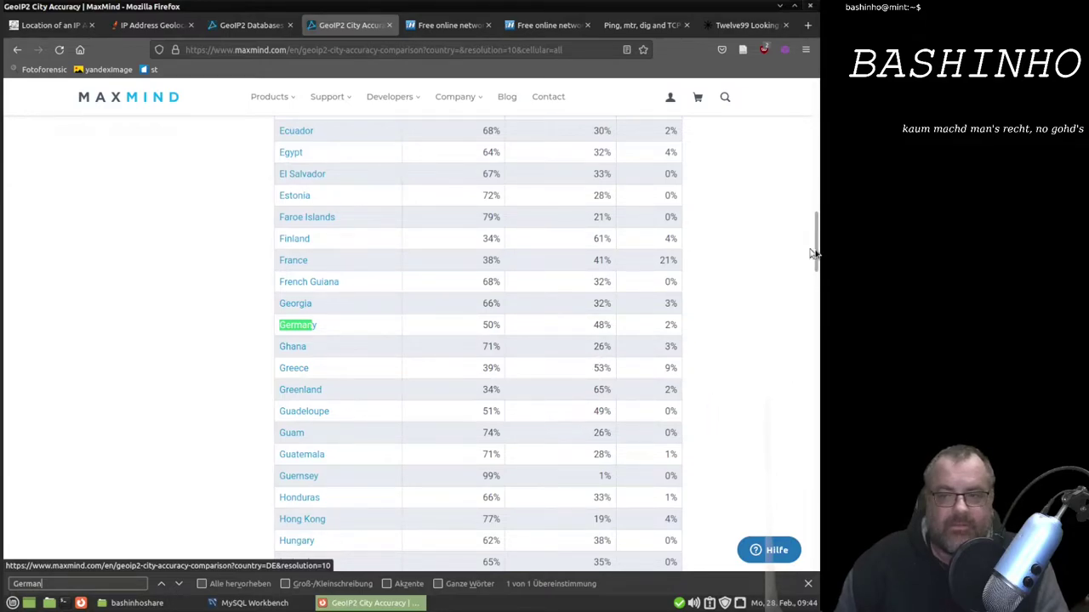
left_click_drag(815, 253, 816, 143)
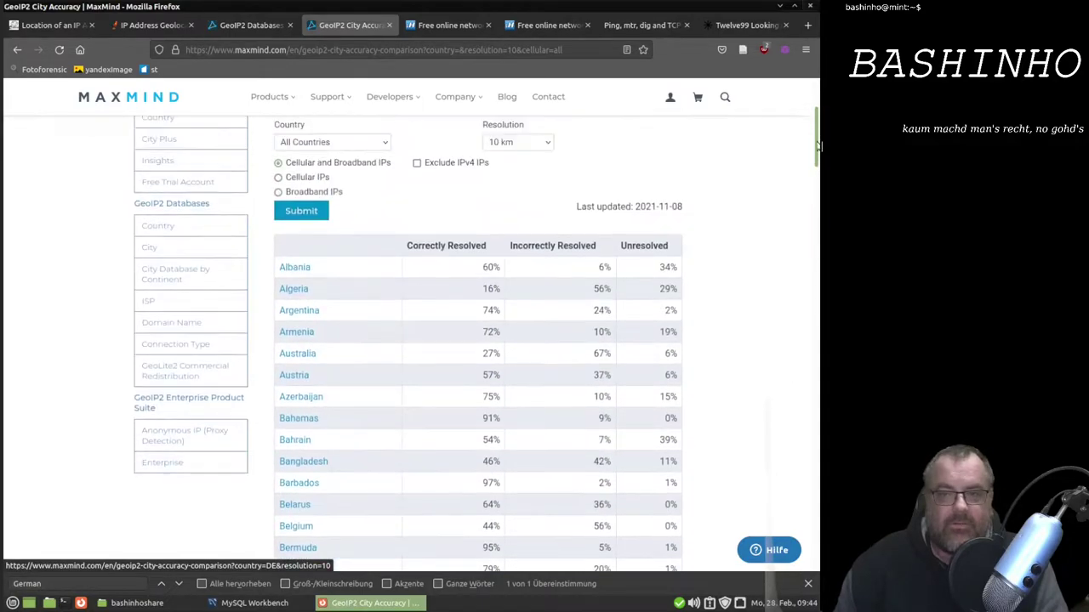
Step: Limit the table to cellular IPs and locate Germany at 21% correct, 68% incorrect
left_click(278, 191)
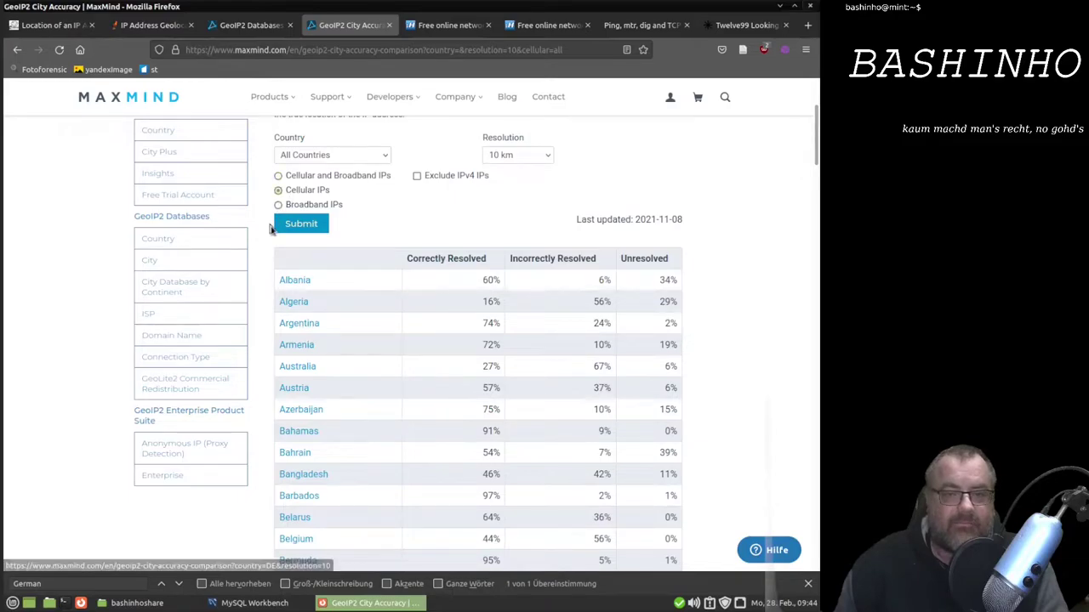
left_click(293, 229)
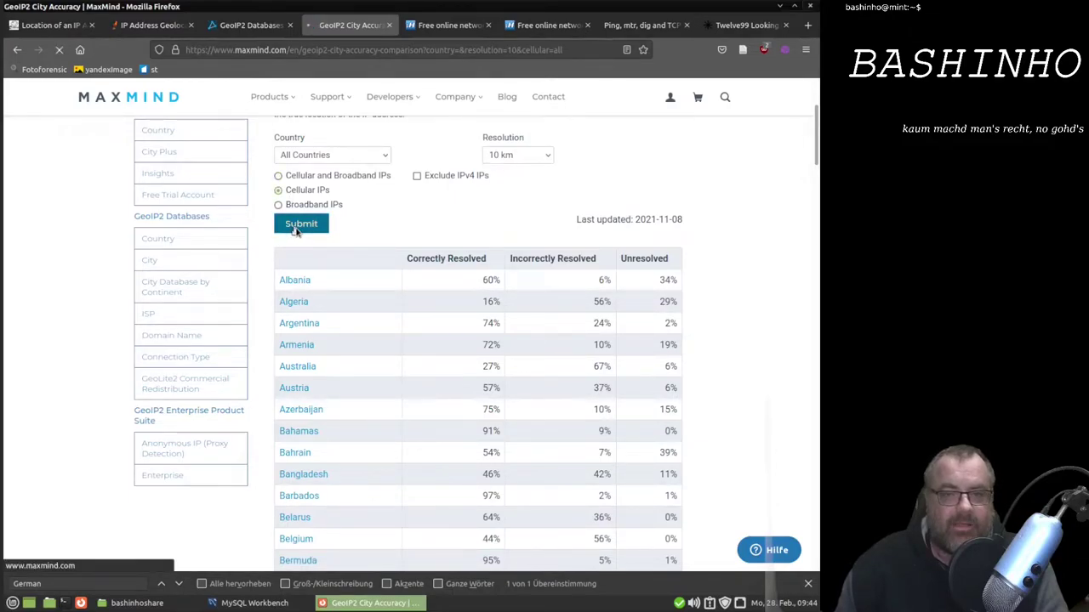
scroll(338, 290, "down", 4)
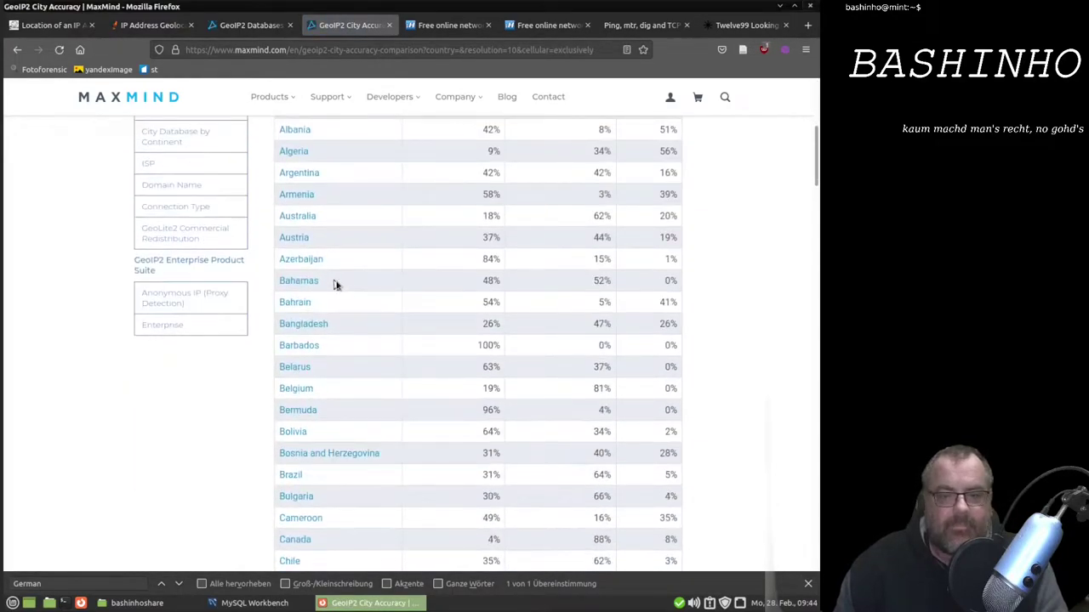
left_click(179, 585)
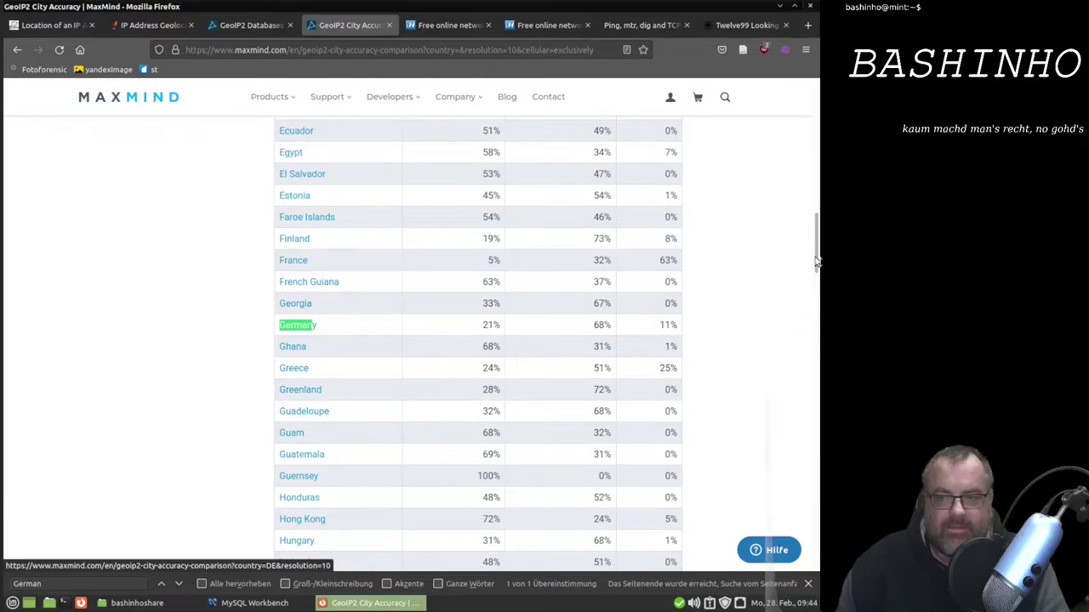
left_click_drag(816, 262, 815, 161)
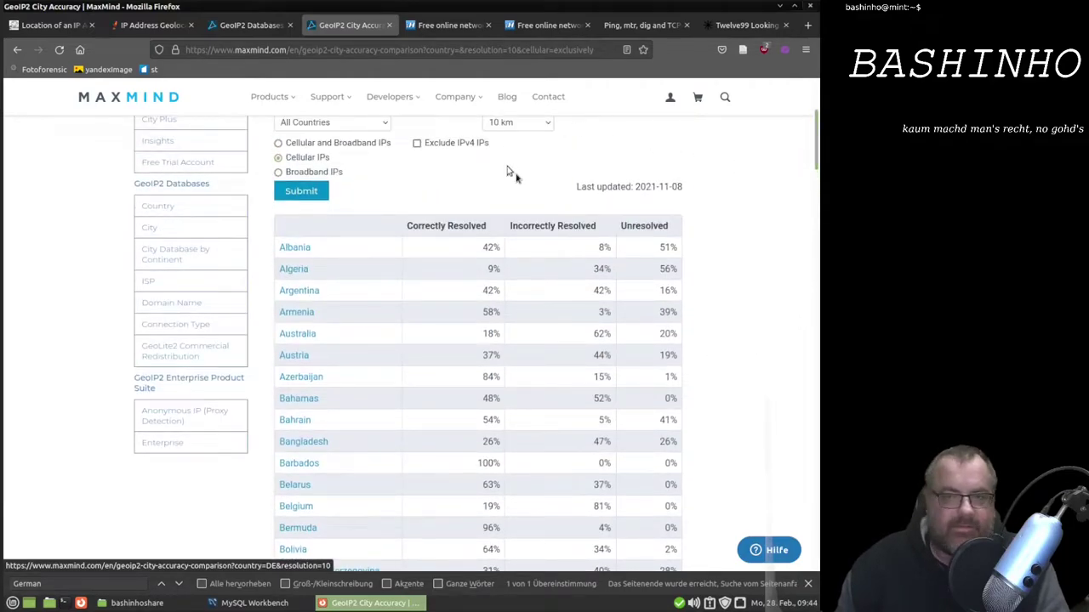
scroll(510, 174, "up", 3)
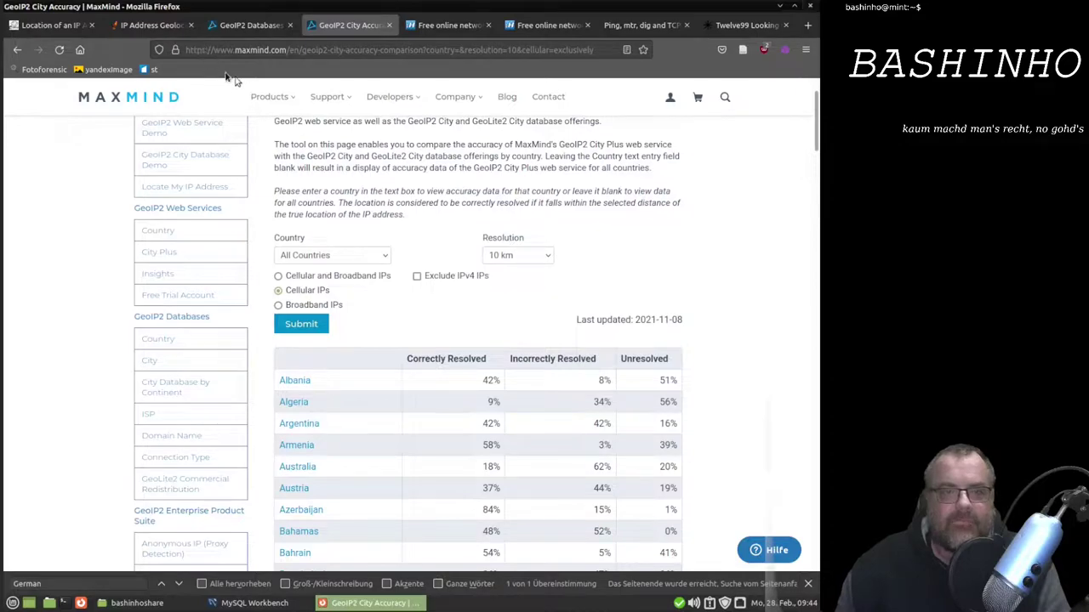
Step: Return to the Resolve.rs results for 45.142.38.20, topped by ASN 8K Cloud Ltd (35554)
left_click(152, 25)
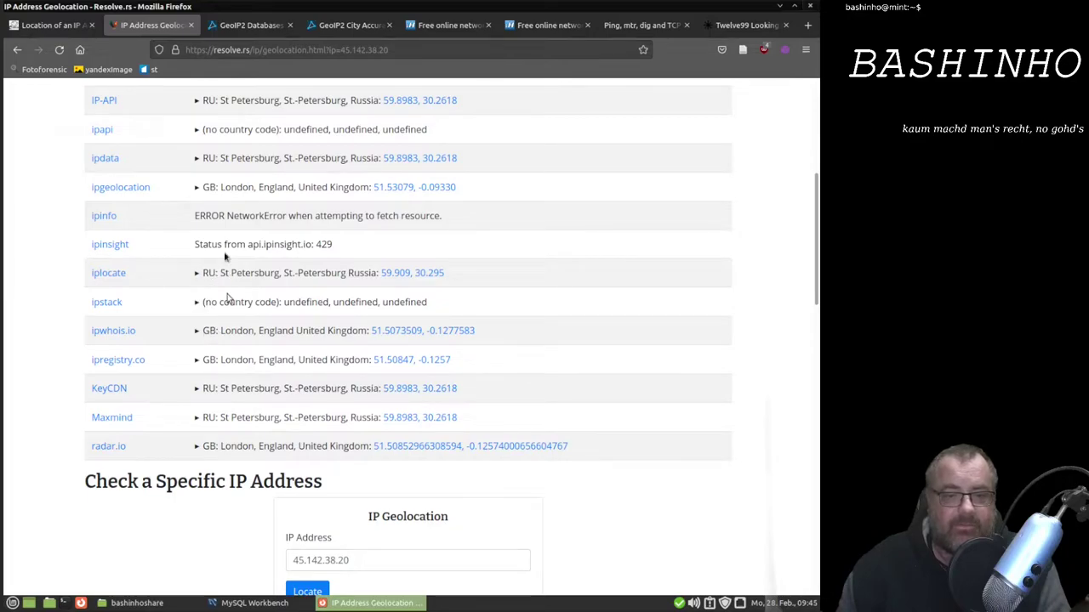
scroll(213, 180, "up", 5)
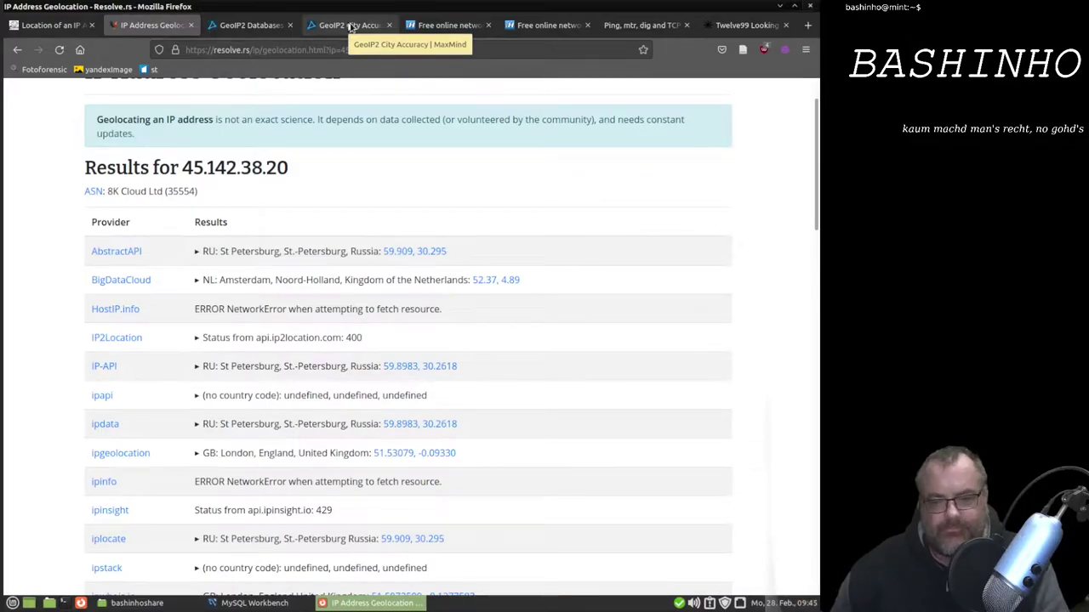
Step: Run a CentralOps Domain Dossier on 45.142.38.20 and highlight country GB and org 8K Cloud Ltd
left_click(438, 25)
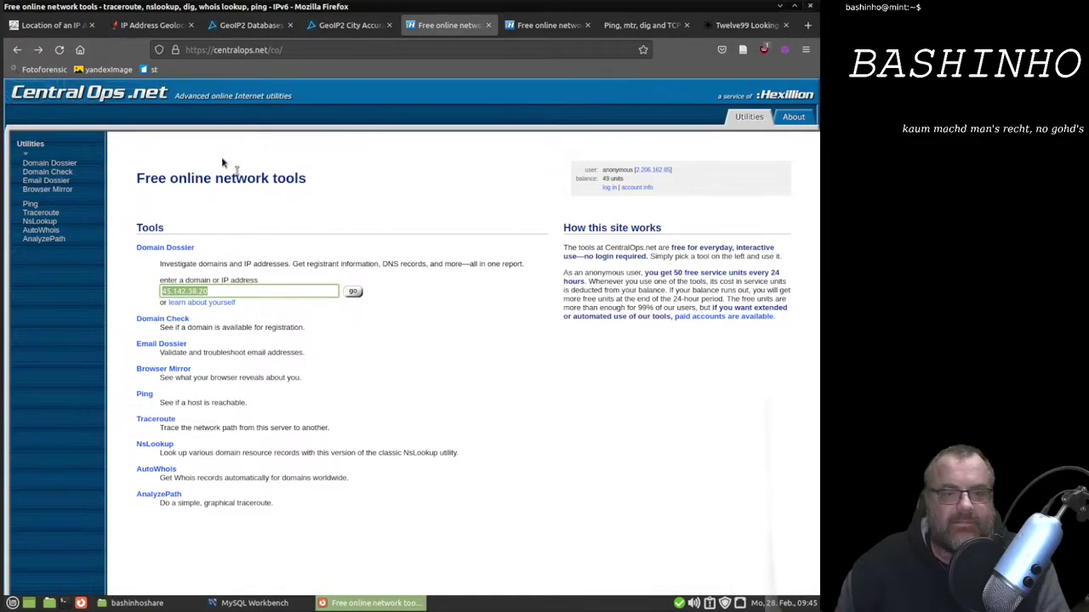
left_click(353, 293)
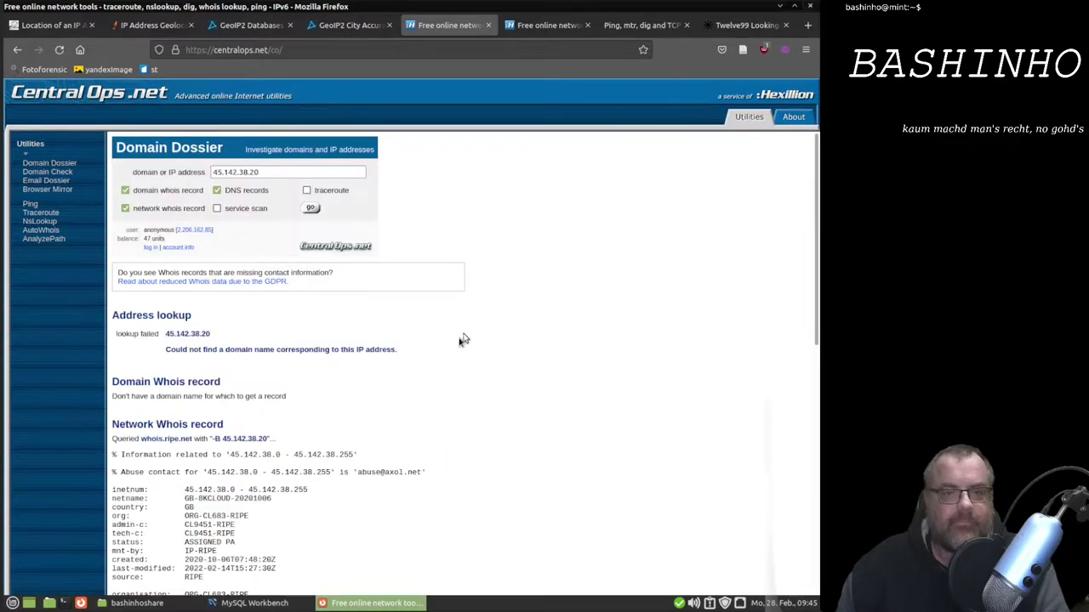
scroll(375, 358, "down", 3)
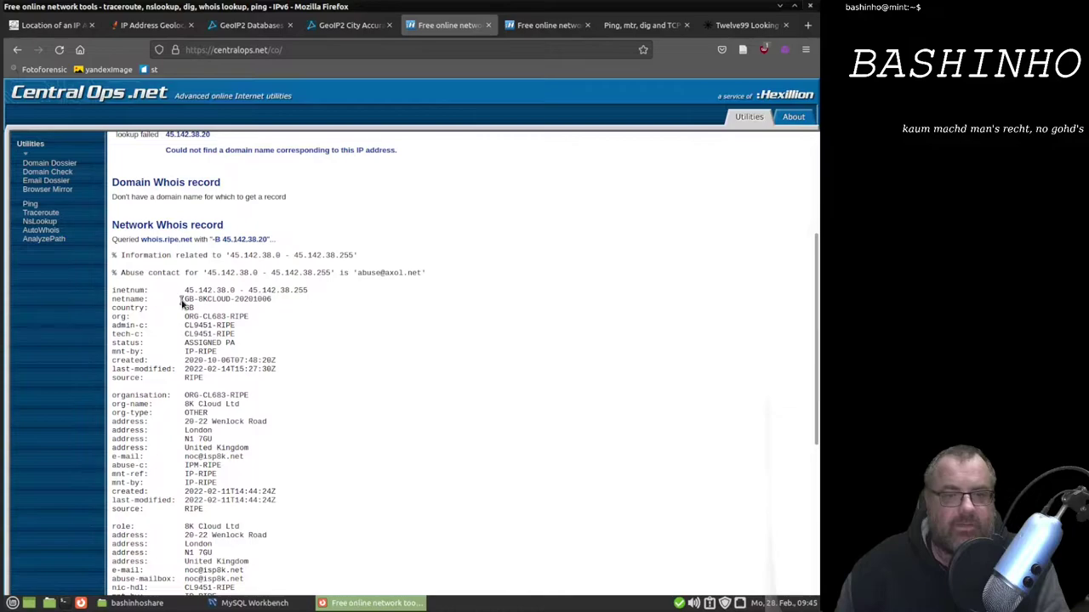
left_click_drag(195, 310, 168, 313)
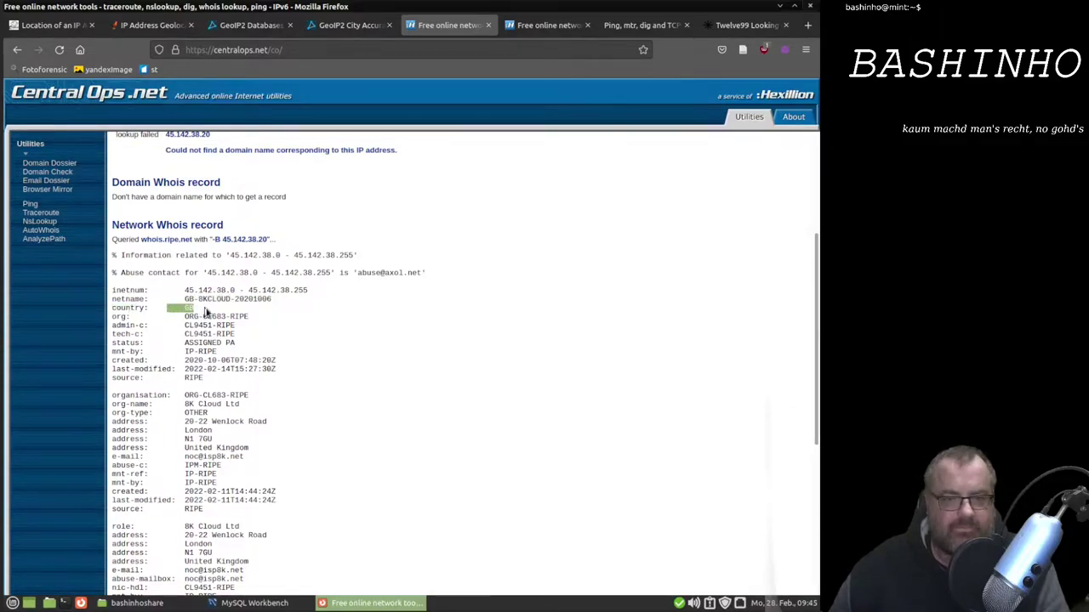
left_click_drag(198, 405, 215, 406)
left_click(214, 407)
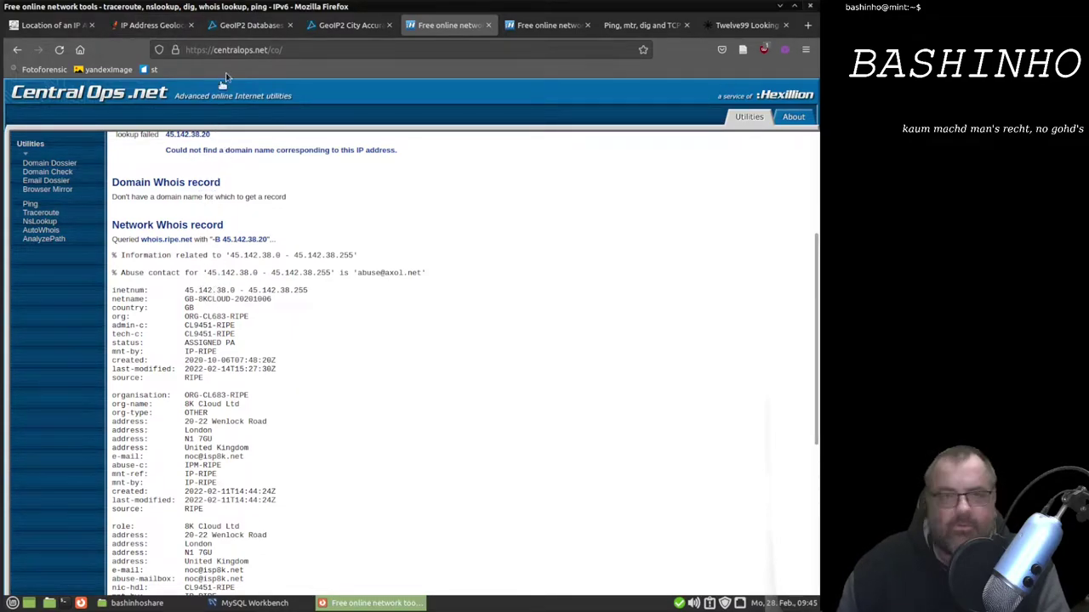
left_click(526, 24)
Step: Paste 45.142.38.20 into ping.pe and submit the ping, which only returns a heavy-load notice
left_click(629, 25)
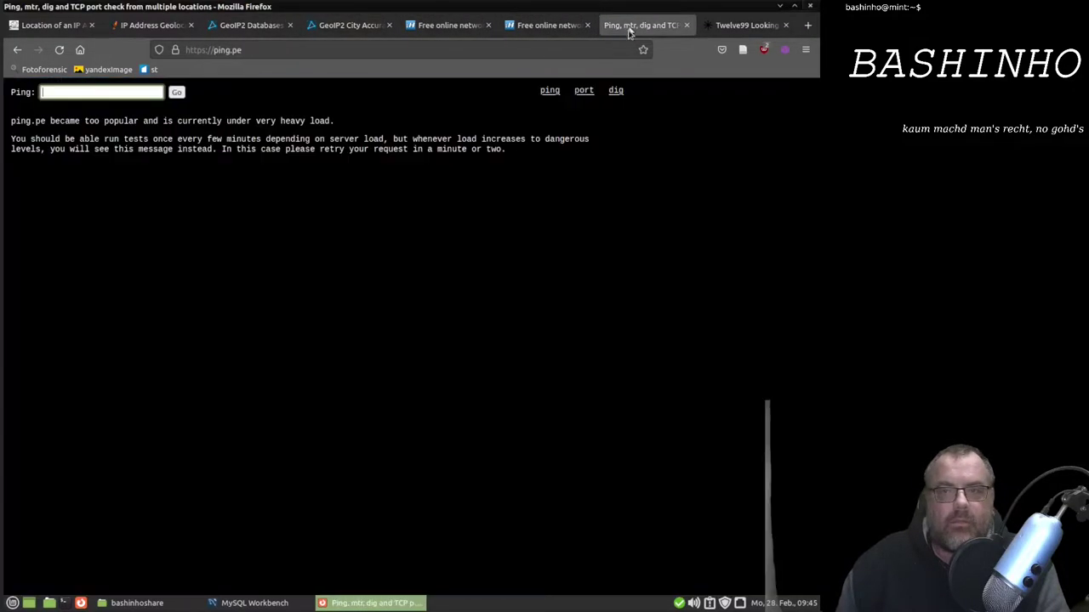
left_click(118, 96)
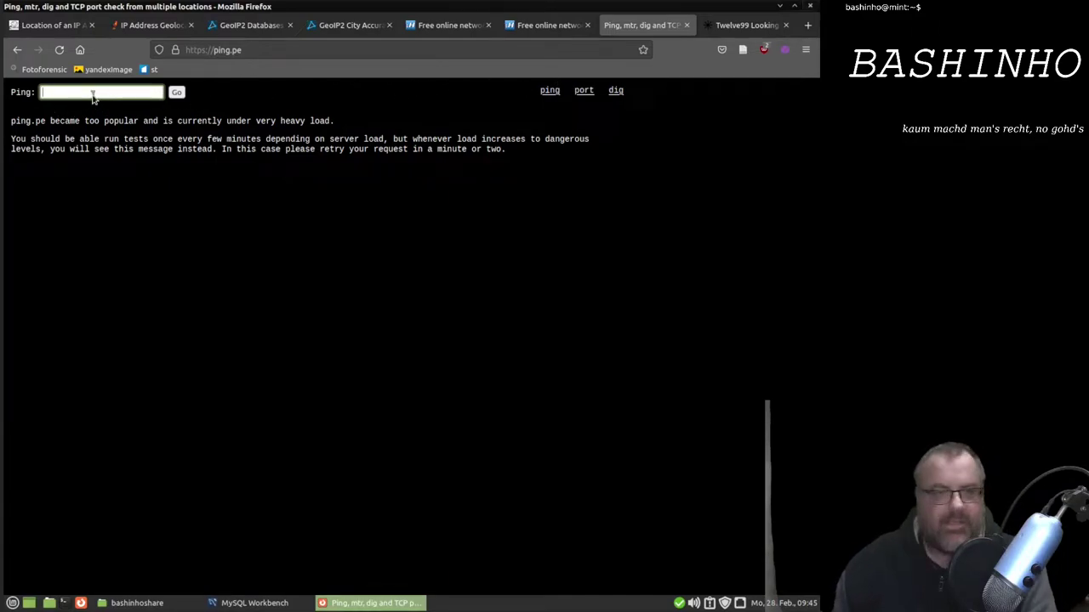
type("45.142.38.20")
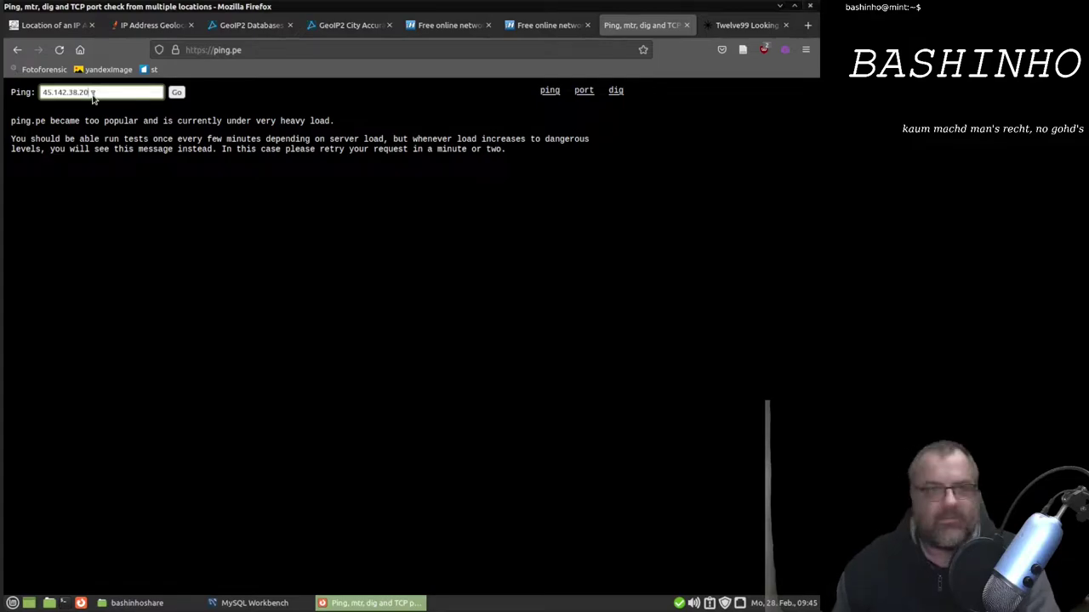
key("Return")
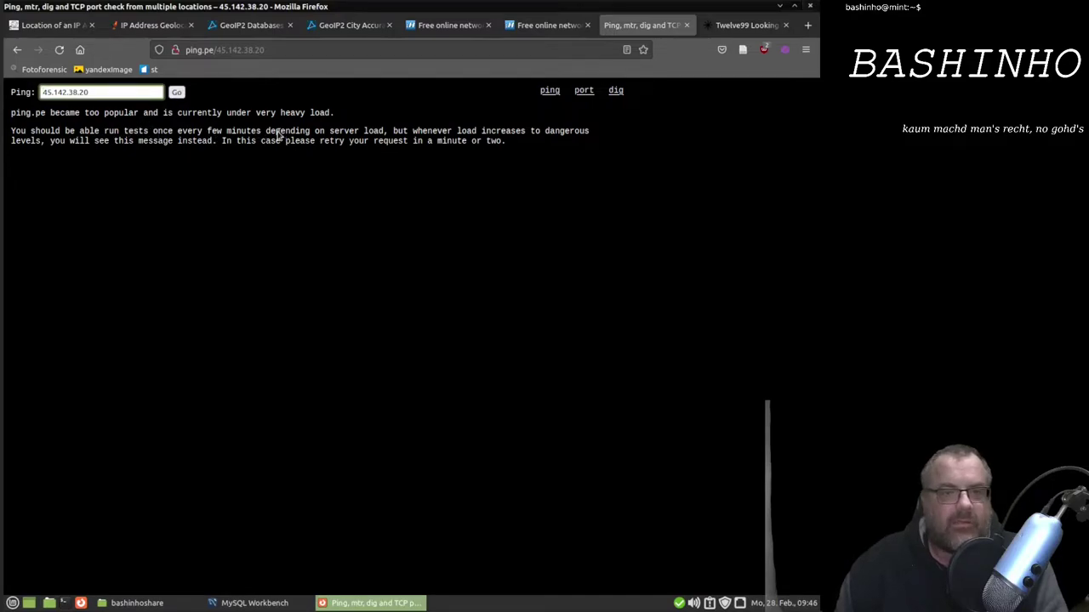
left_click(736, 31)
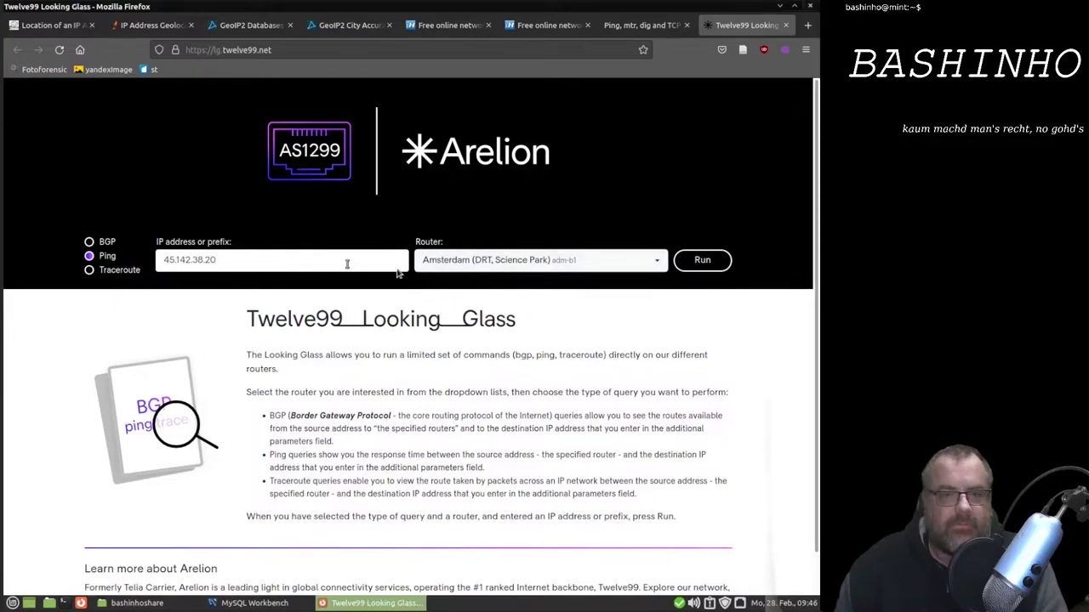
Step: Ping 45.142.38.20 from Twelve99's Amsterdam and Dusseldorf routers, marking Dusseldorf's ~10 ms reply
left_click(715, 264)
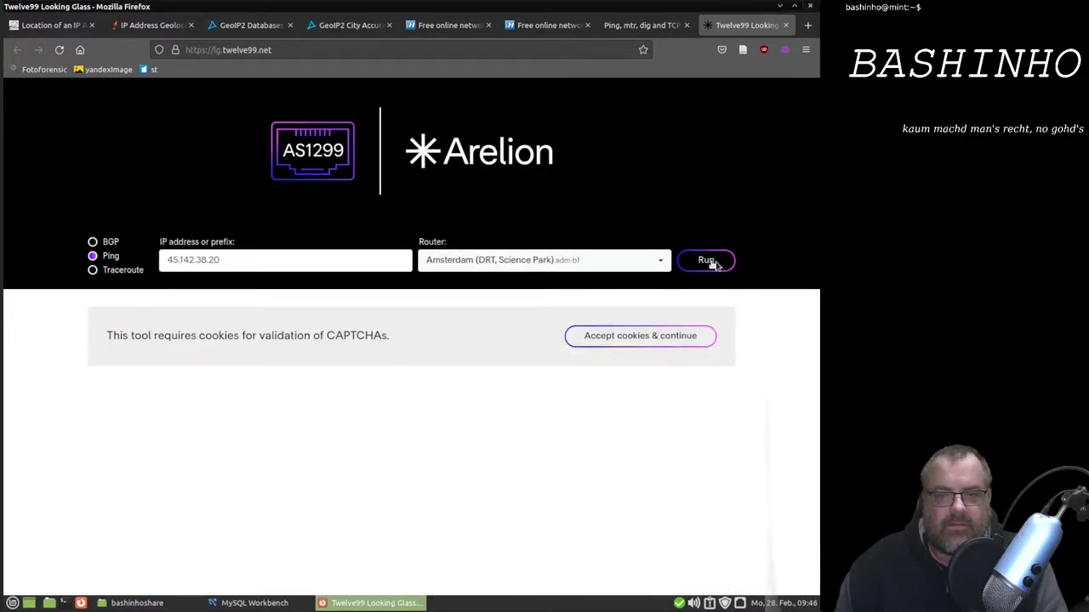
left_click(601, 342)
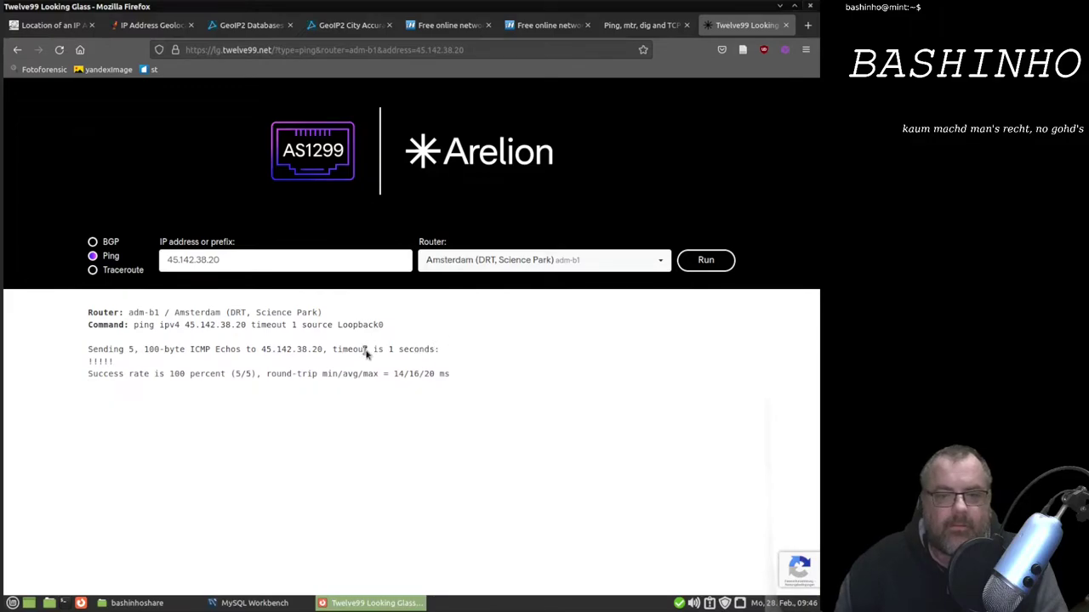
left_click(680, 269)
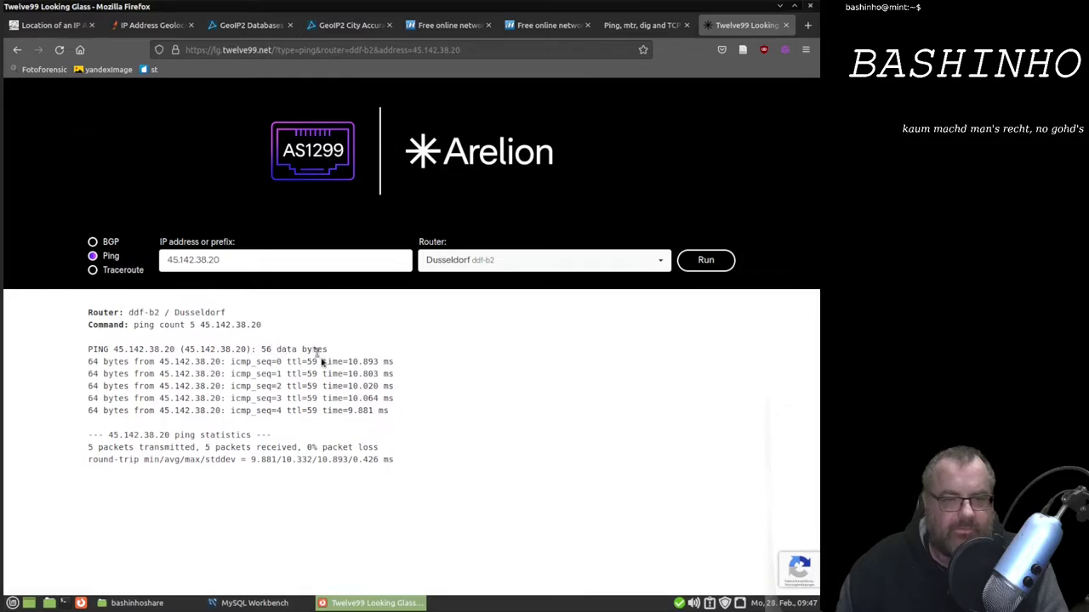
mouse_move(351, 362)
left_mouse_down()
mouse_move(387, 369)
mouse_move(374, 368)
left_mouse_up()
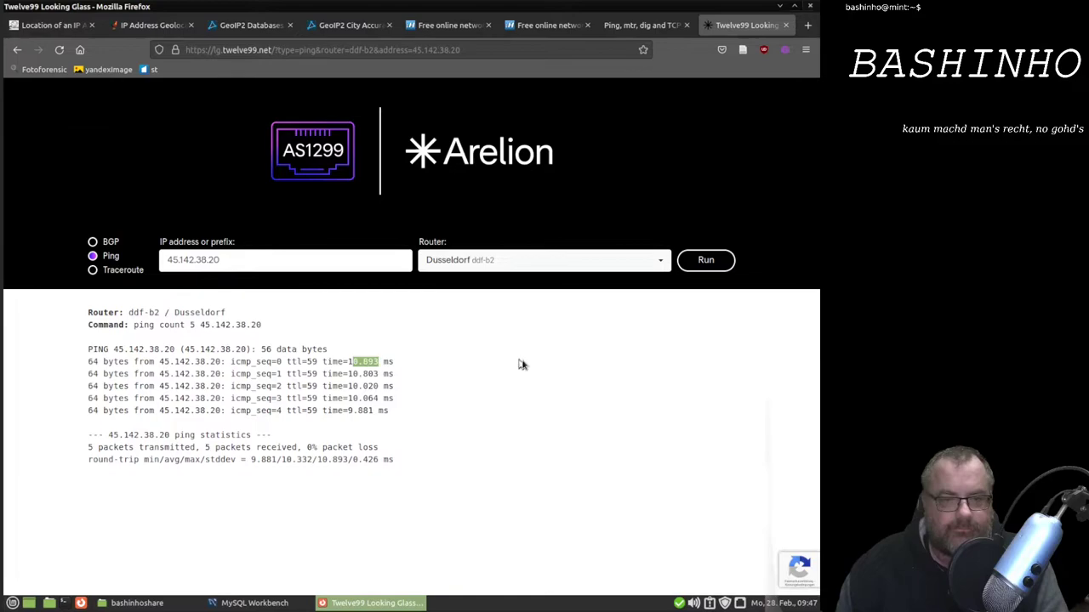
left_click(643, 268)
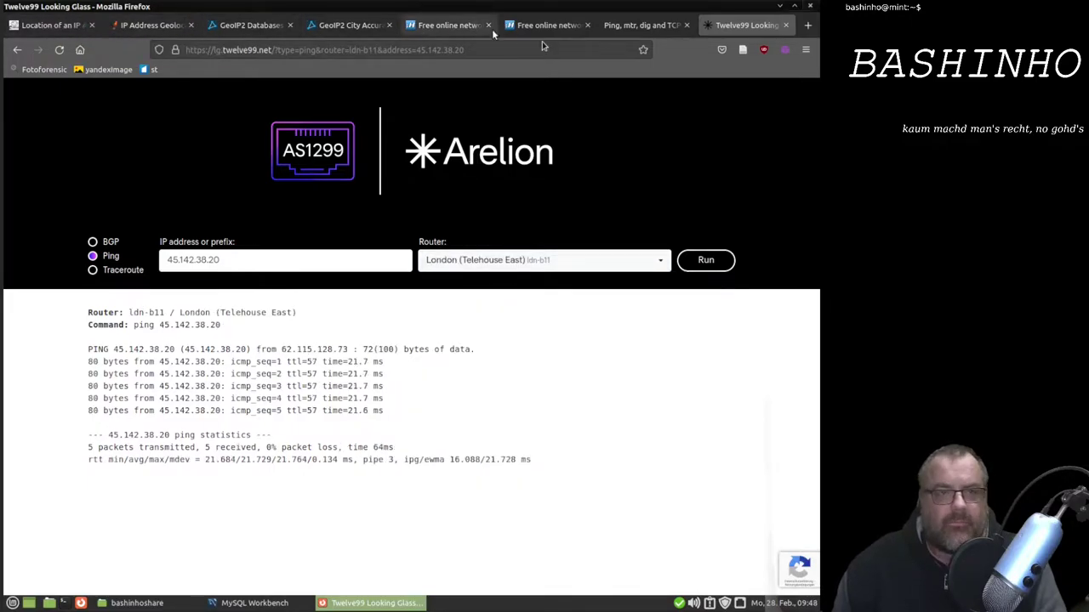
left_click(630, 31)
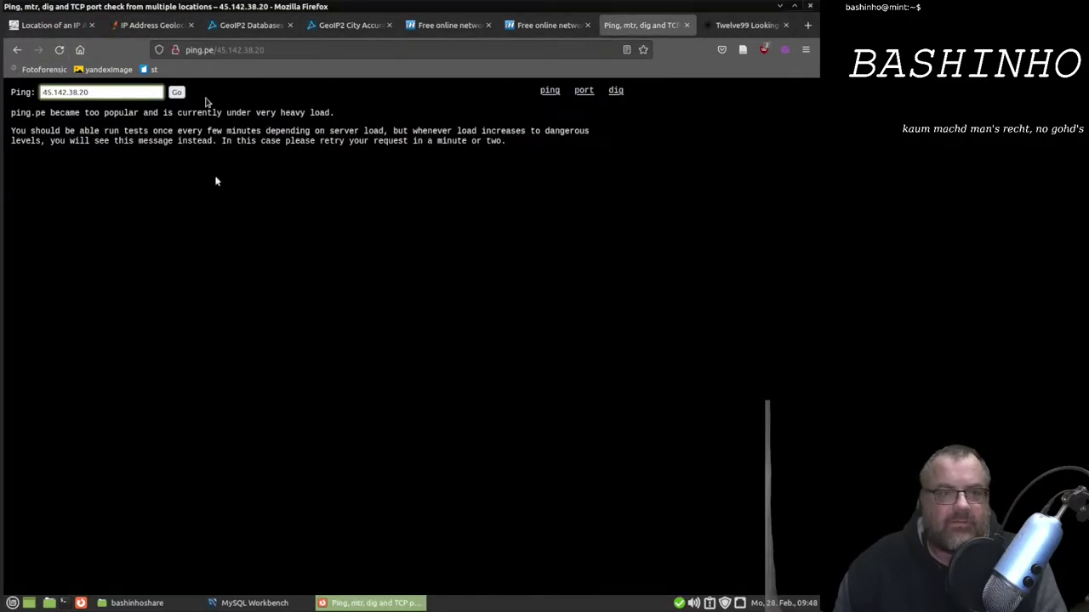
left_click(55, 32)
Step: Scroll past the article's ping table to its 11-hop traceroute for 45.142.38.20
scroll(293, 294, "down", 10)
scroll(294, 298, "down", 10)
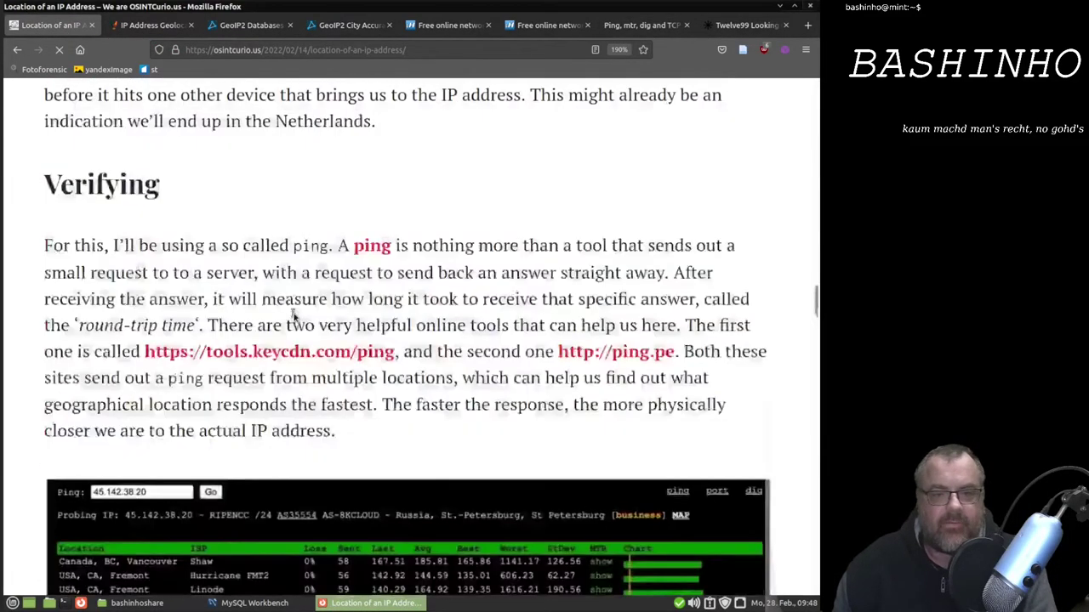
scroll(291, 316, "down", 1)
scroll(291, 315, "down", 5)
scroll(293, 317, "down", 2)
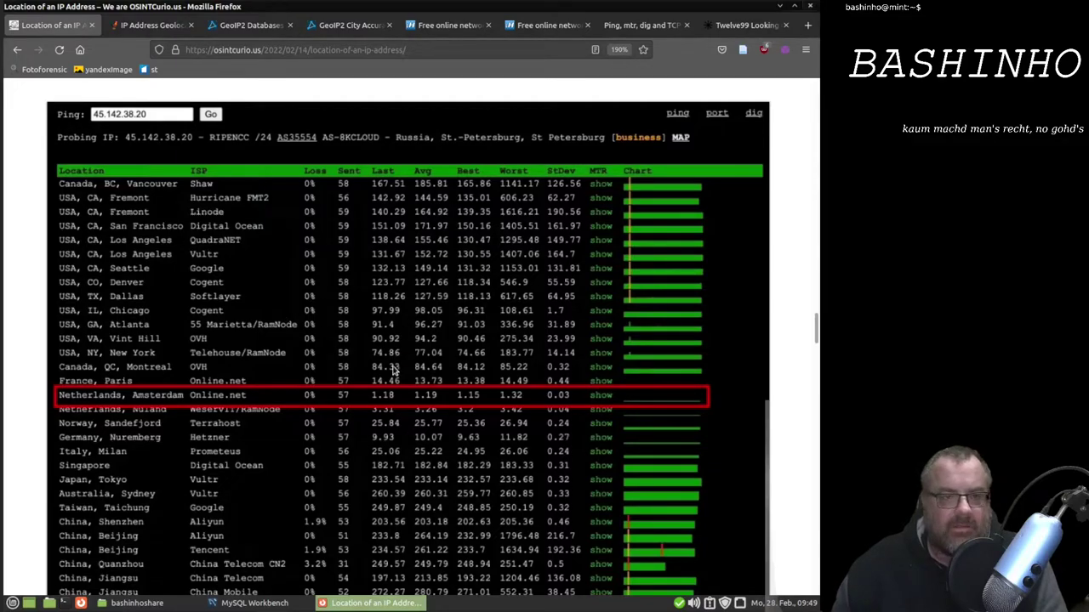
scroll(307, 400, "up", 5)
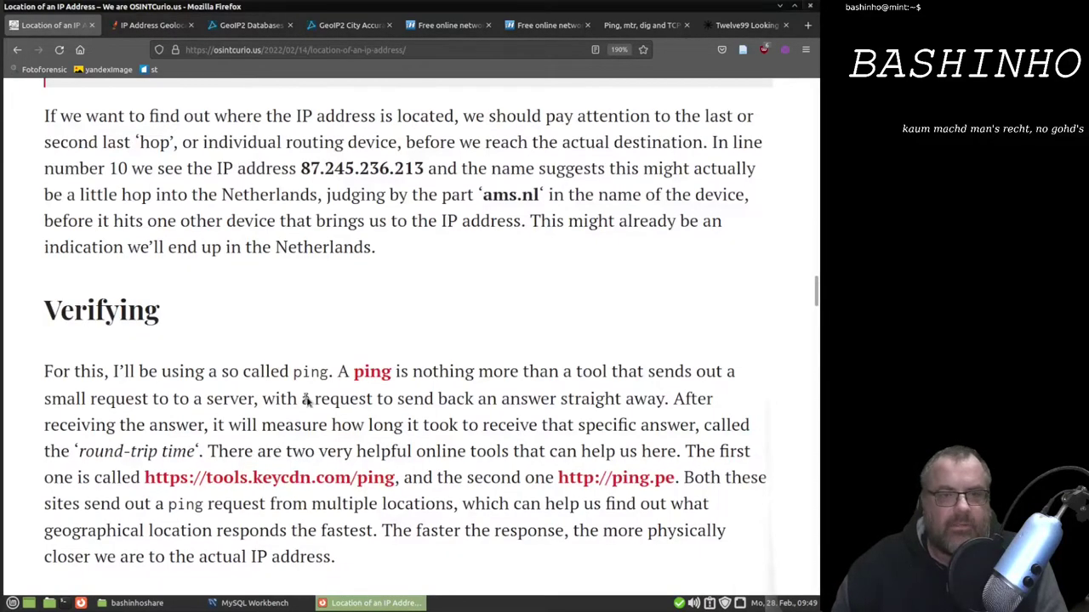
scroll(307, 399, "down", 9)
scroll(307, 401, "down", 5)
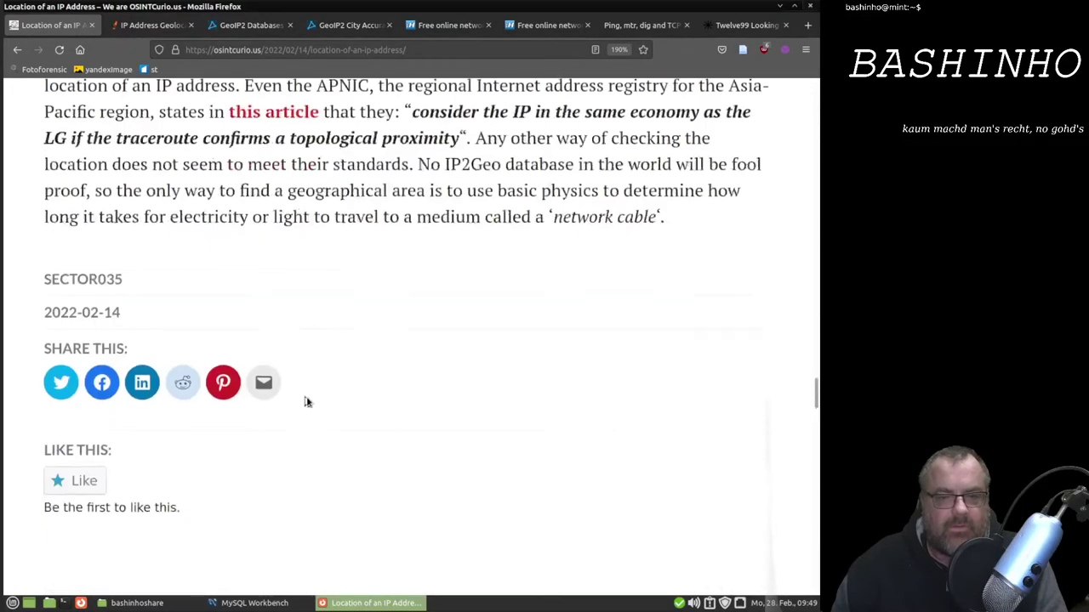
scroll(307, 402, "up", 10)
scroll(307, 399, "up", 5)
scroll(308, 400, "up", 5)
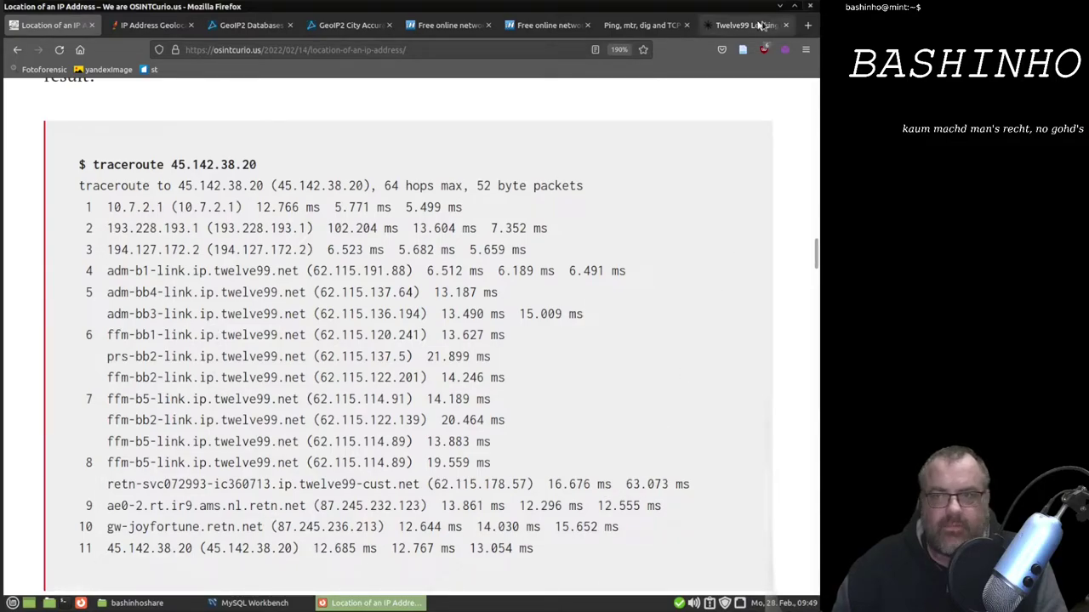
Step: Run a Twelve99 traceroute to 45.142.38.20 from the Amsterdam Equinix AM7 (Kuiperbergweg) router
left_click(760, 26)
left_click(123, 270)
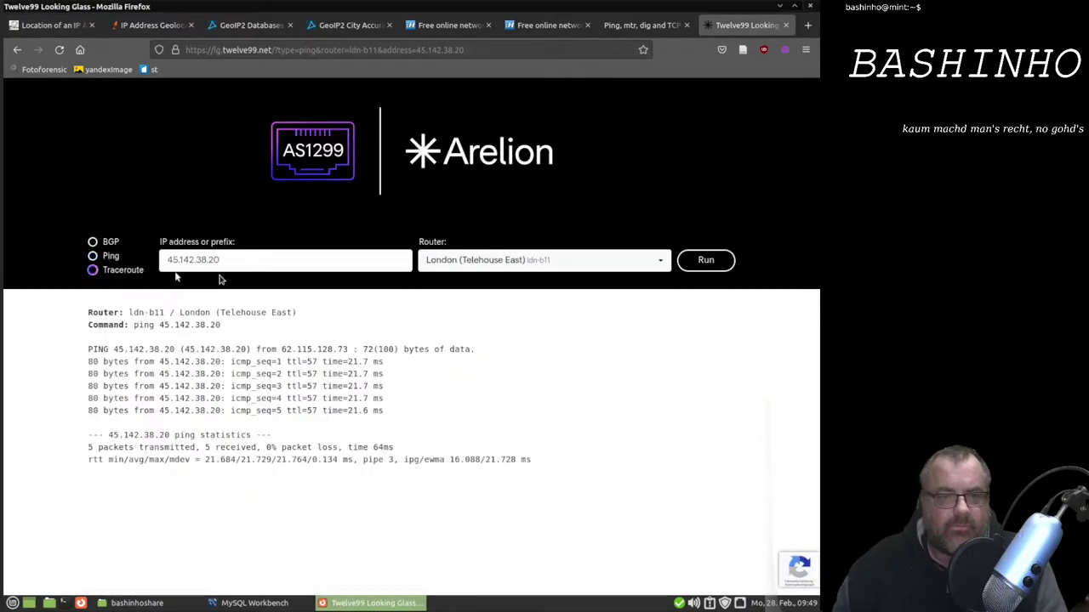
left_click(640, 260)
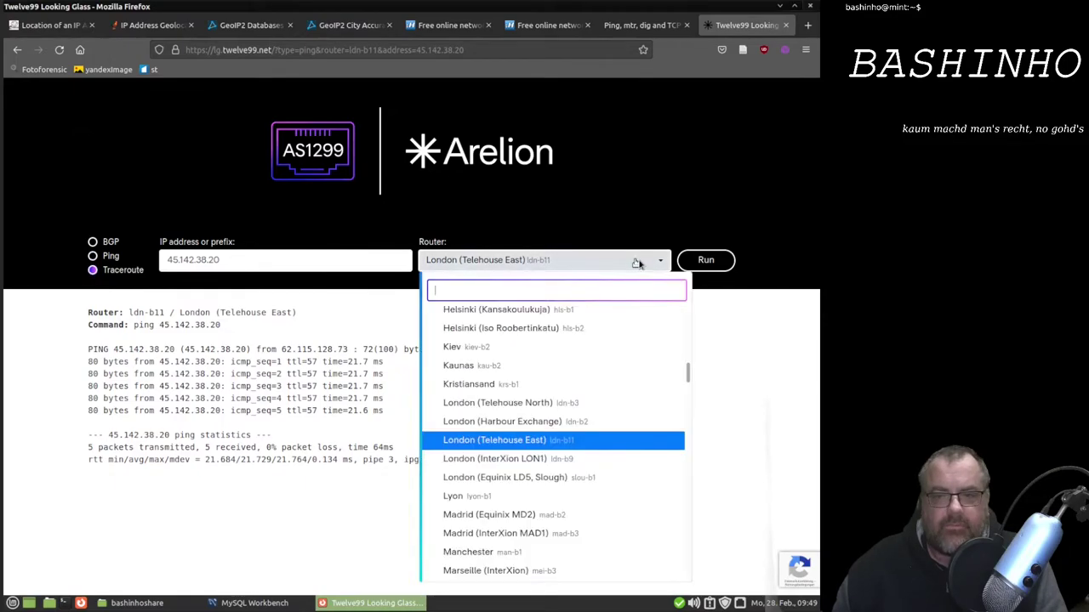
scroll(549, 405, "up", 4)
scroll(548, 402, "up", 2)
scroll(548, 402, "up", 4)
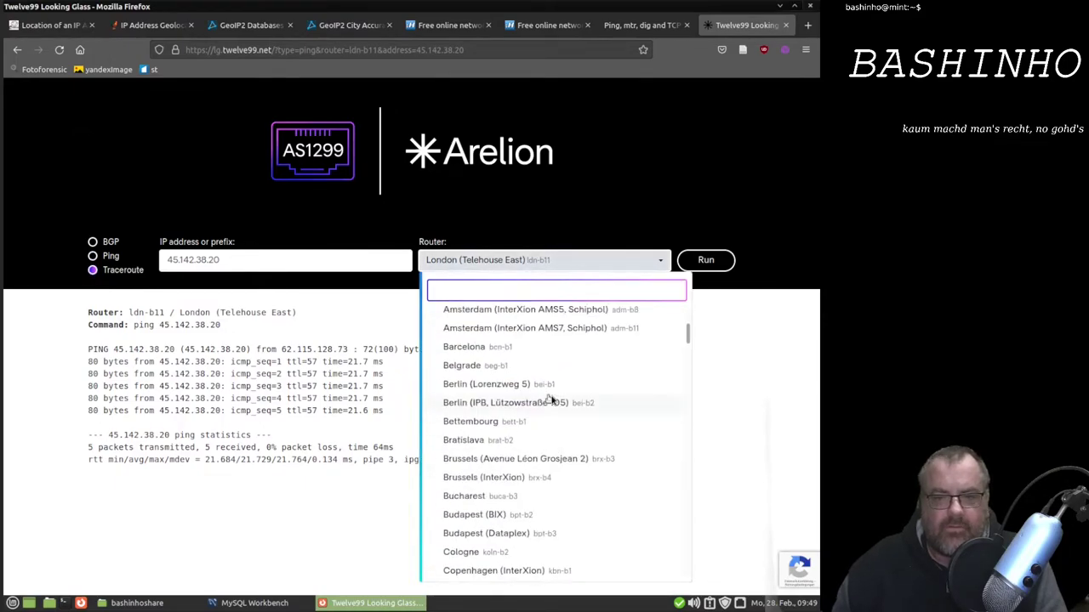
scroll(550, 399, "up", 1)
left_click(562, 327)
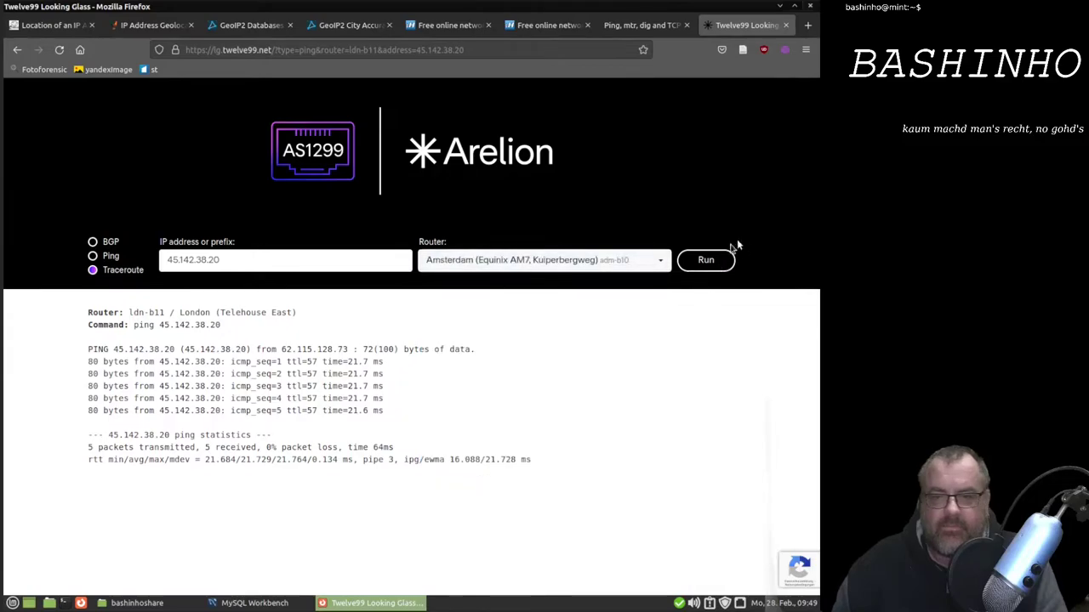
left_click(704, 261)
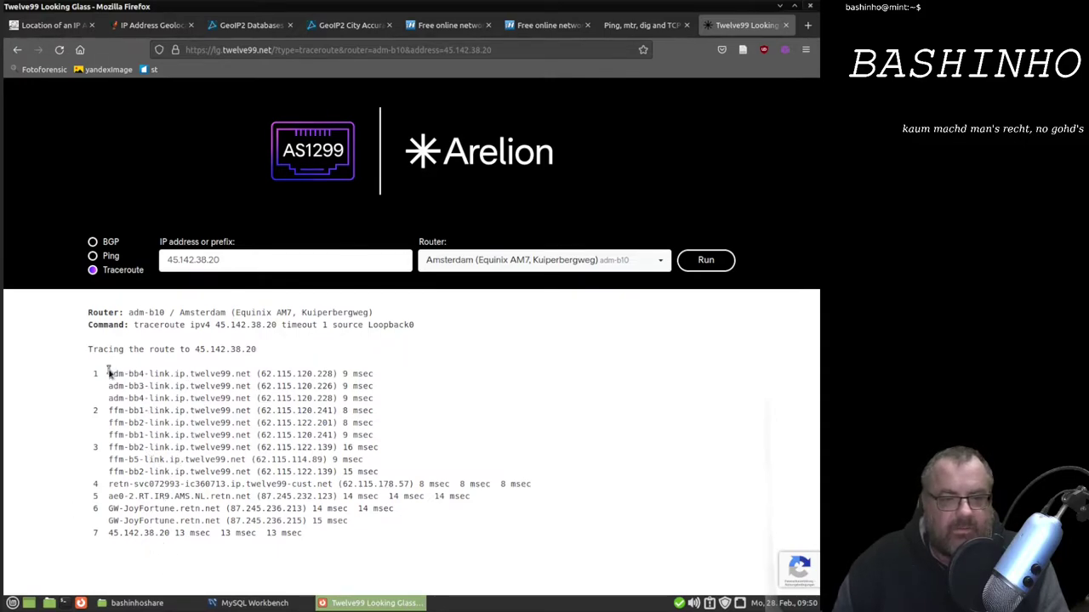
mouse_move(108, 374)
left_mouse_down()
mouse_move(247, 390)
mouse_move(259, 476)
left_mouse_up()
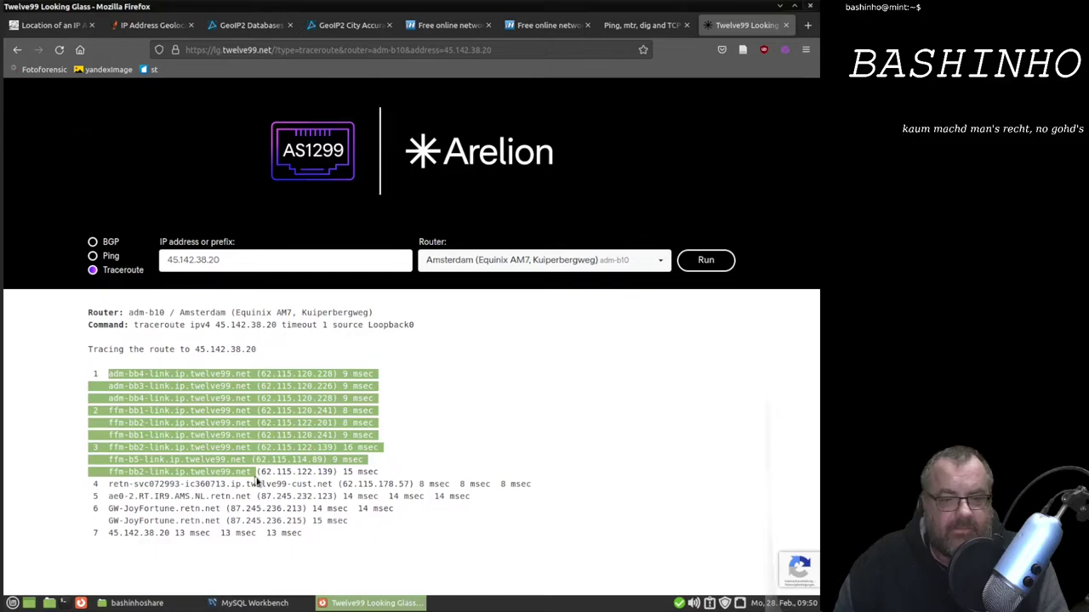
left_click_drag(259, 479, 332, 485)
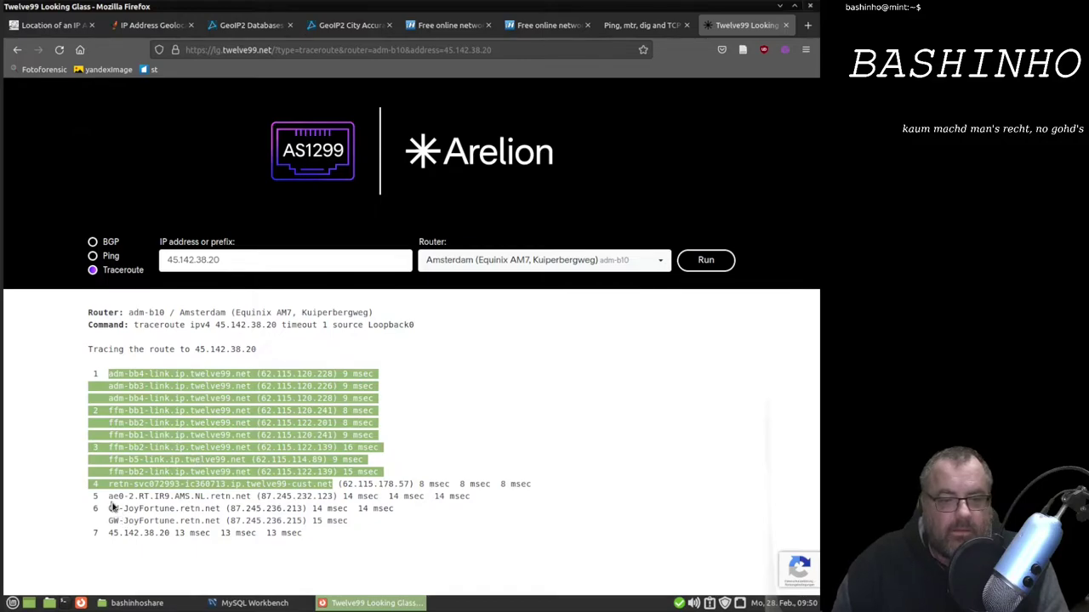
left_click_drag(105, 498, 228, 496)
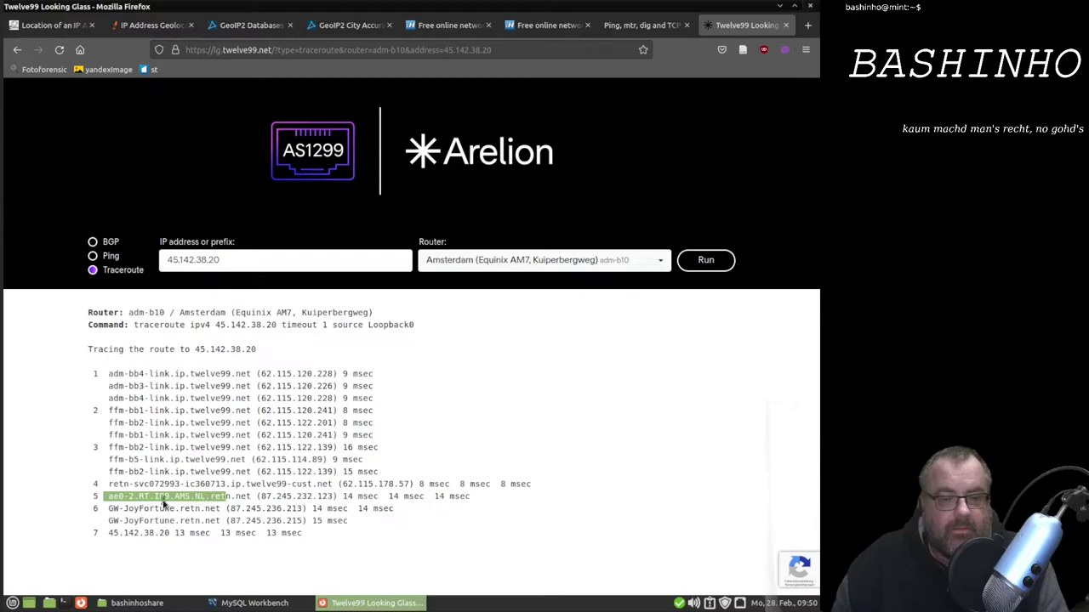
left_click(206, 502)
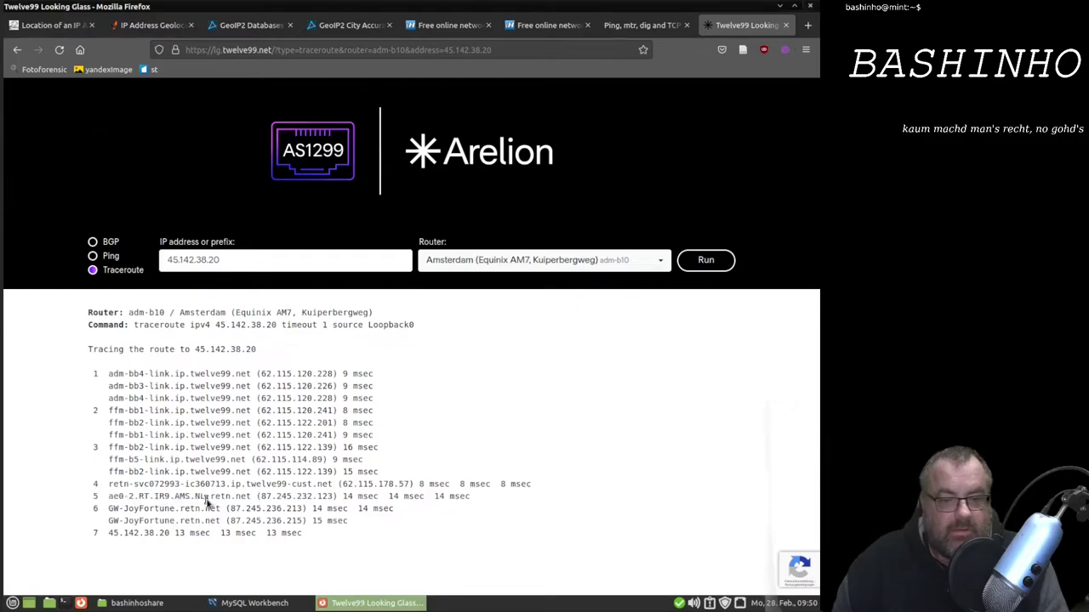
left_click_drag(194, 500, 206, 499)
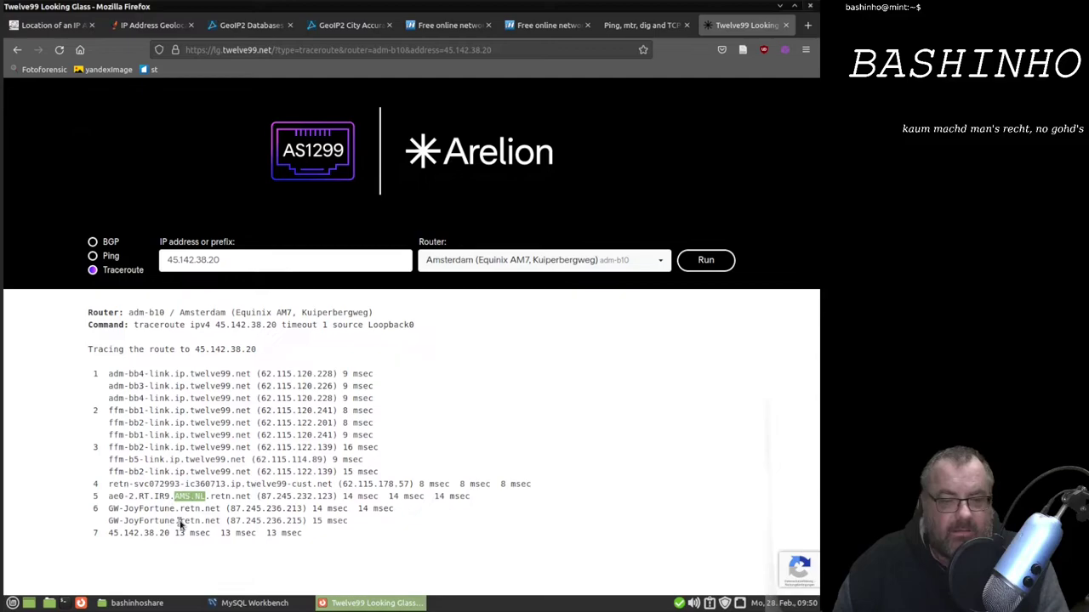
left_click_drag(110, 509, 222, 544)
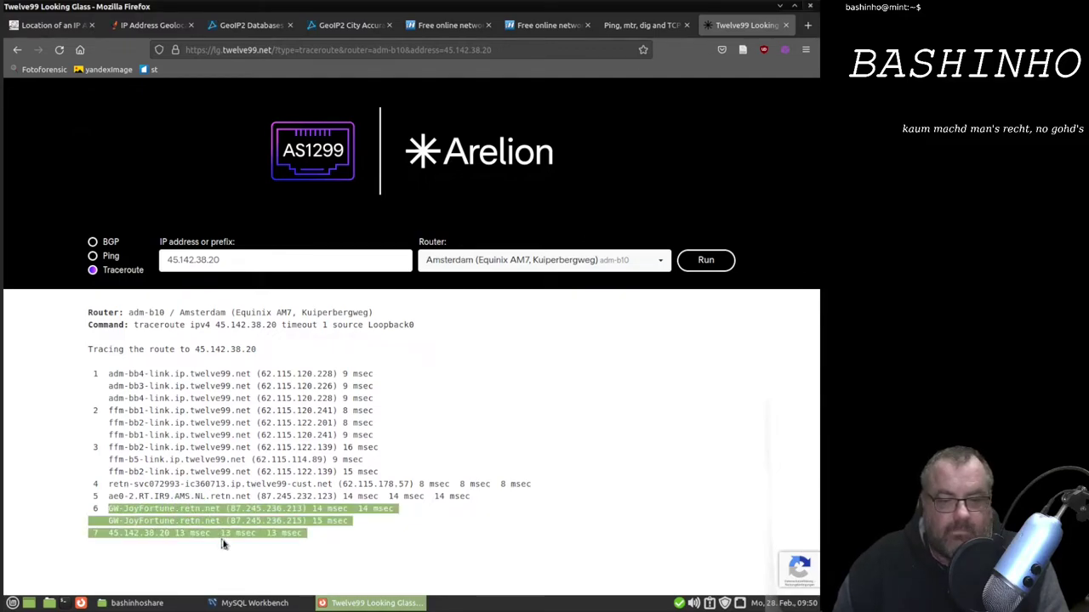
left_click_drag(173, 534, 106, 538)
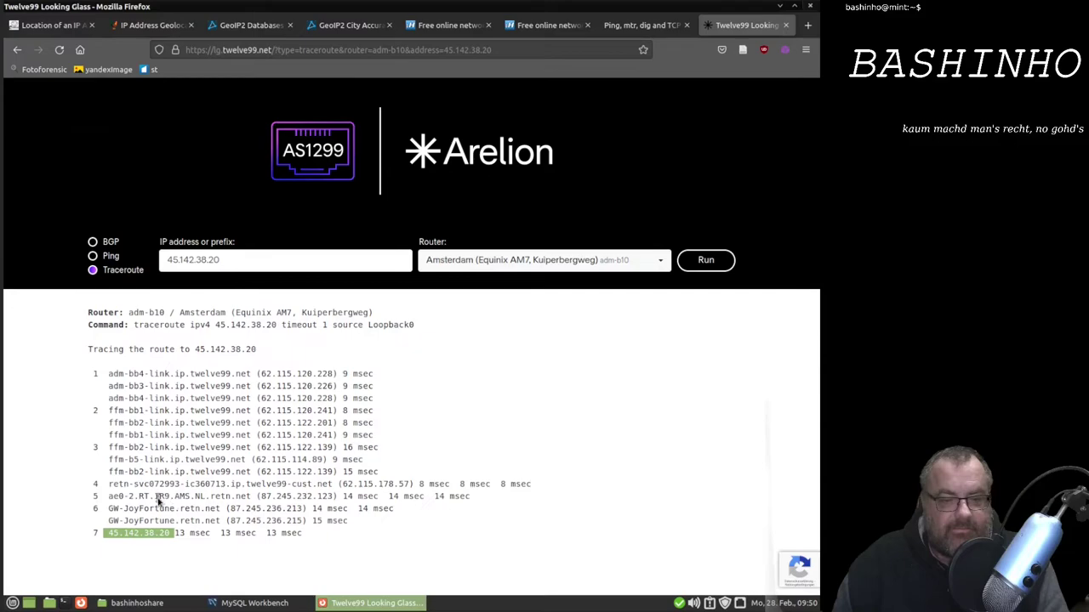
left_click_drag(174, 496, 205, 497)
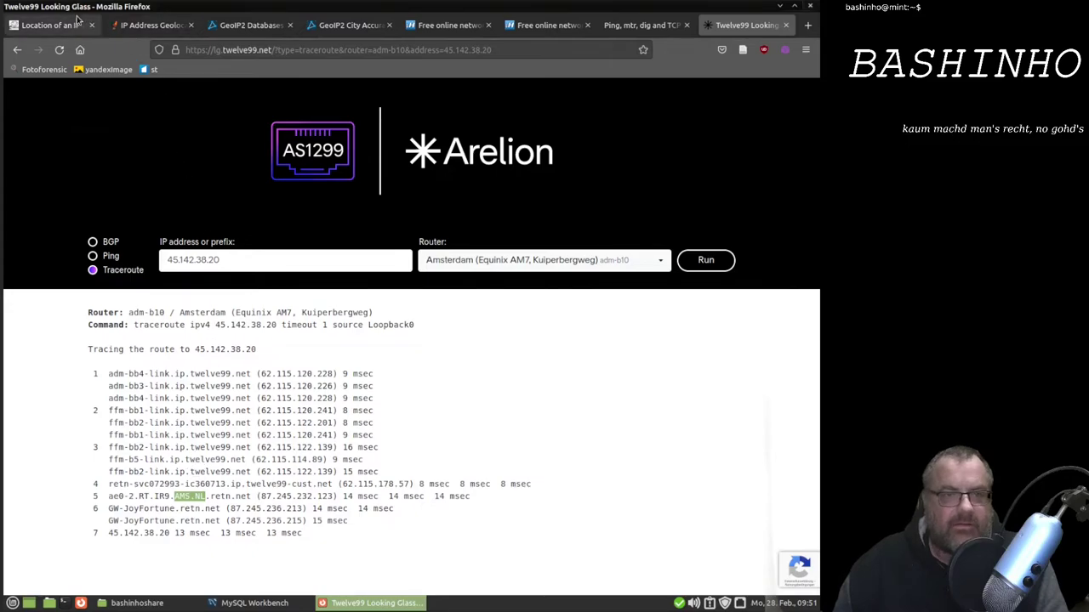
left_click(136, 28)
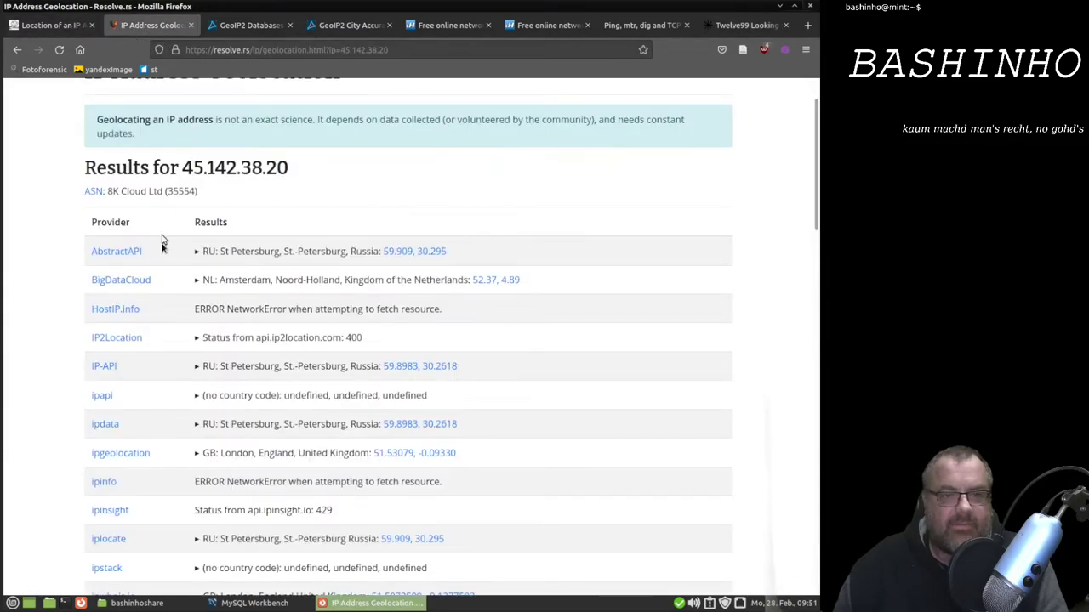
left_click_drag(158, 280, 75, 281)
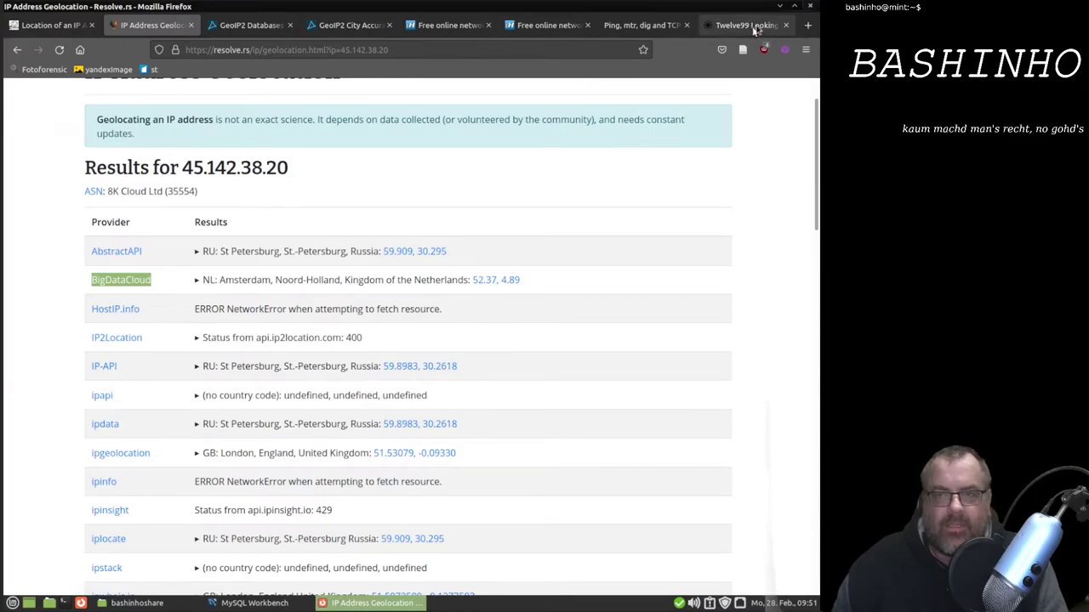
left_click(751, 30)
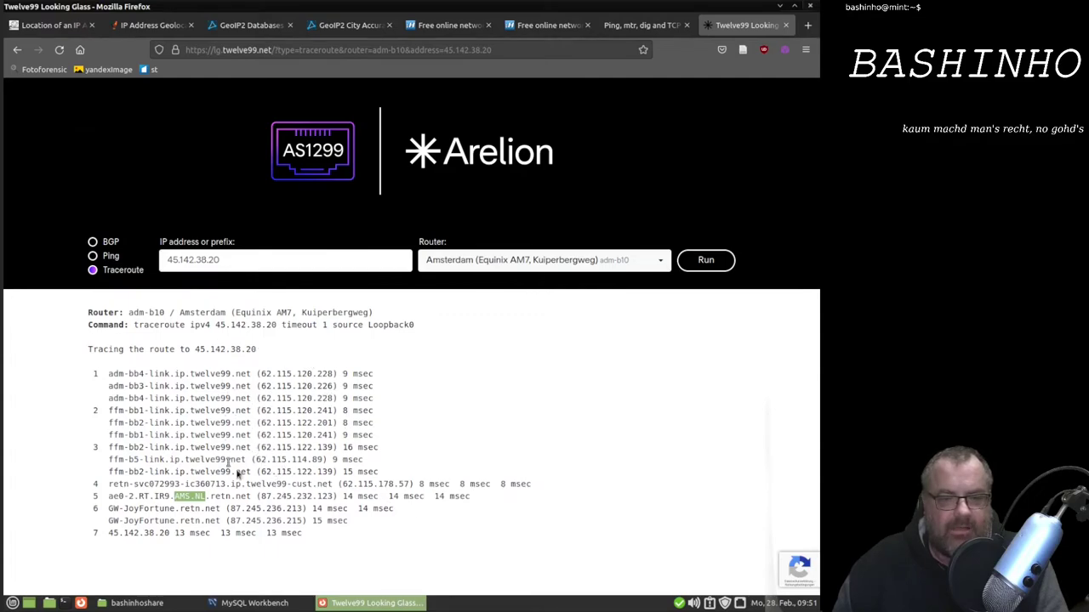
Step: Highlight hop 1's hostname and AMS.NL in hop 5, then return to the OSINTCurio.us article
mouse_move(108, 375)
left_mouse_down()
mouse_move(319, 378)
mouse_move(352, 395)
left_mouse_up()
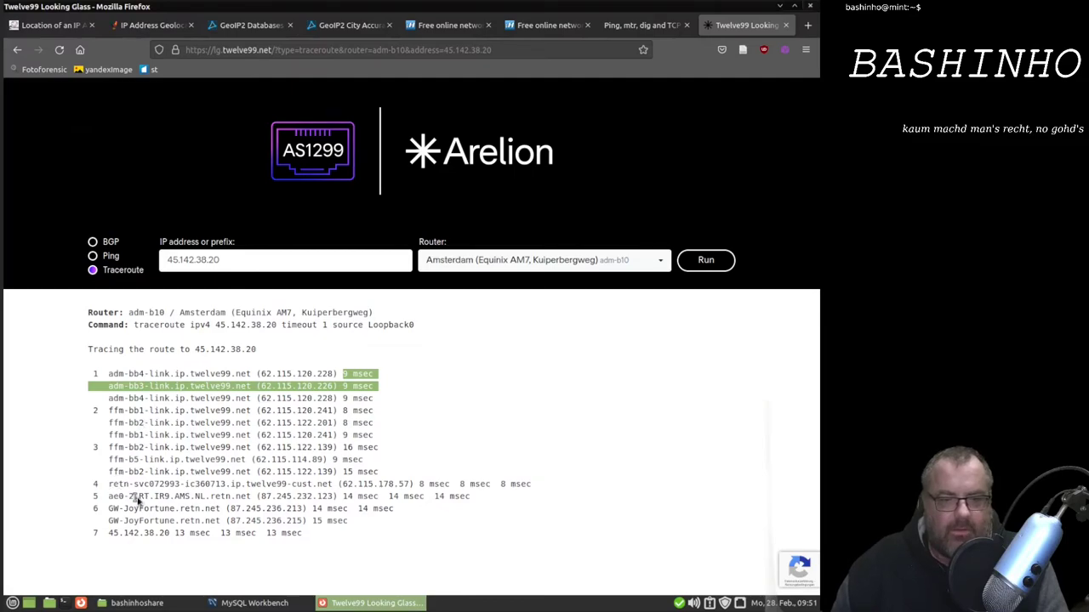
left_click_drag(176, 498, 206, 502)
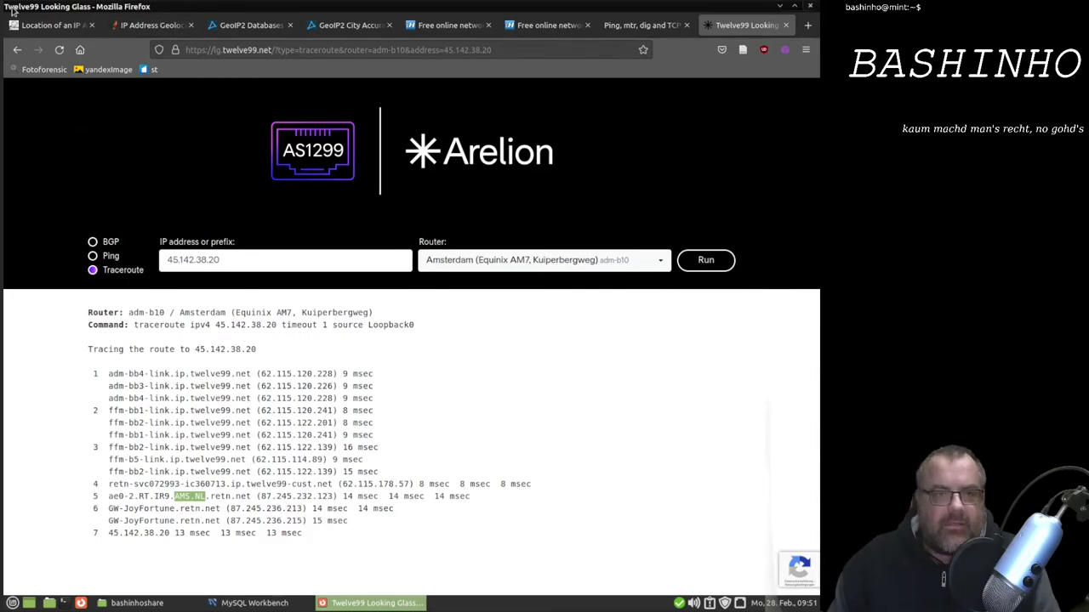
key("ctrl+Tab")
Step: Find the article's ping.pe table with the Amsterdam row, then return to the ping.pe page for 45.142.38.20
scroll(226, 303, "up", 5)
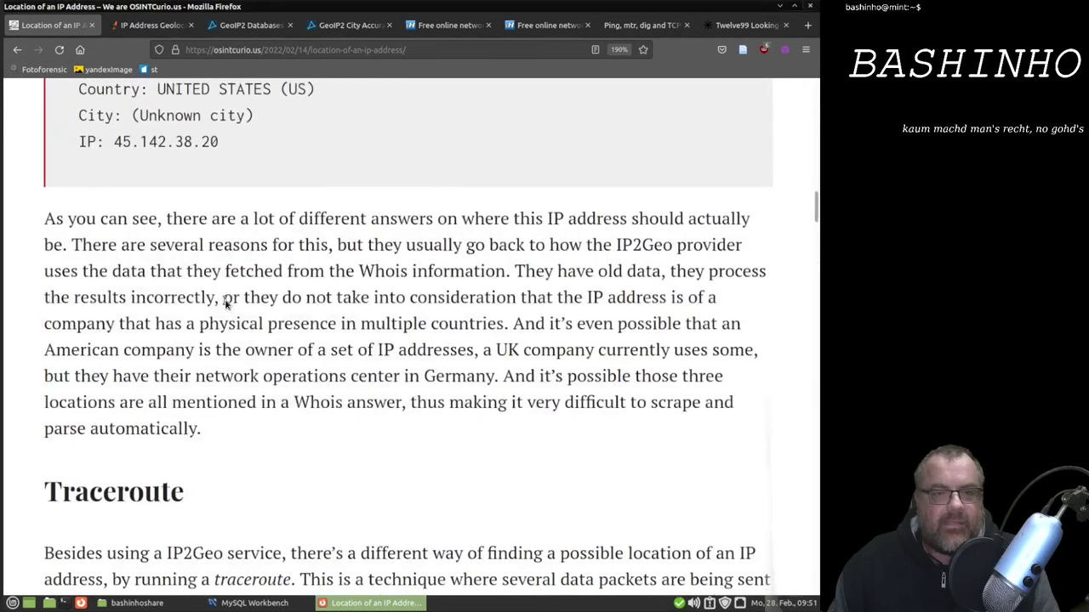
scroll(225, 304, "up", 15)
scroll(225, 304, "down", 10)
scroll(226, 305, "down", 10)
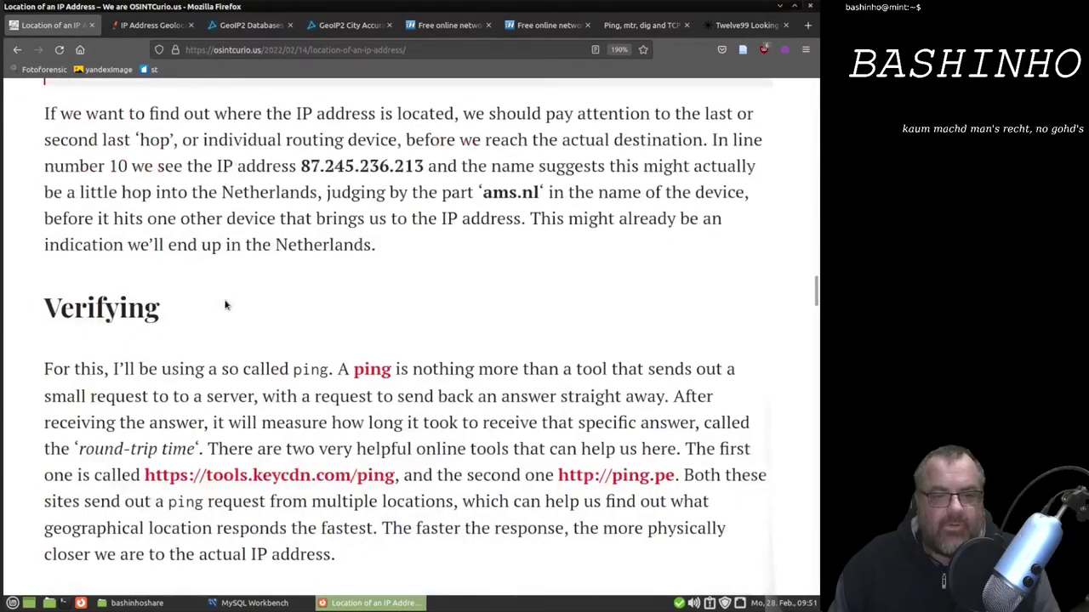
scroll(226, 305, "down", 8)
scroll(226, 304, "up", 3)
scroll(226, 304, "up", 5)
scroll(225, 304, "up", 3)
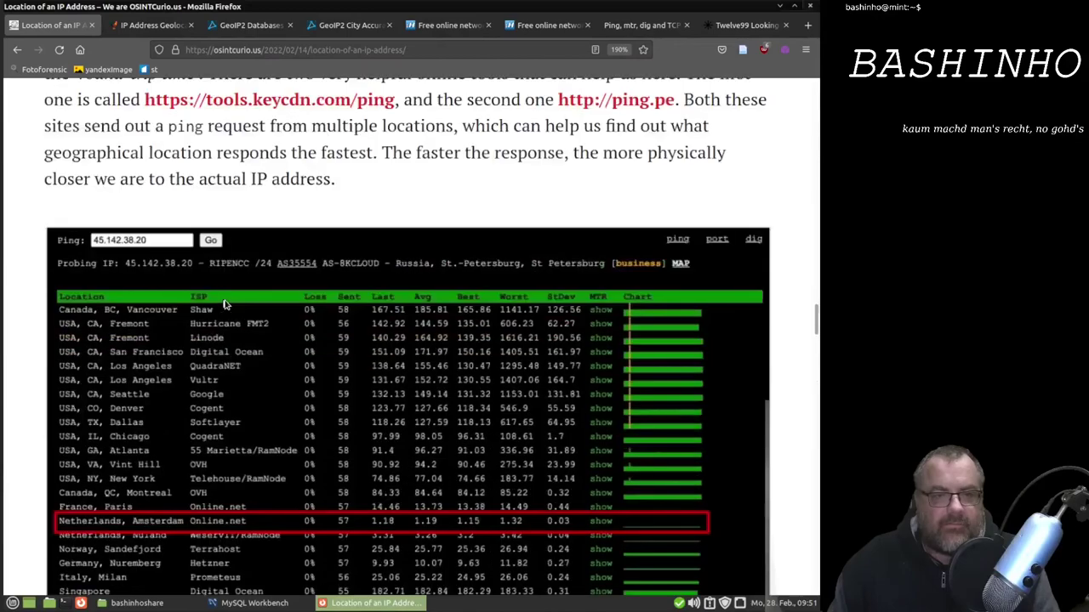
scroll(225, 305, "down", 2)
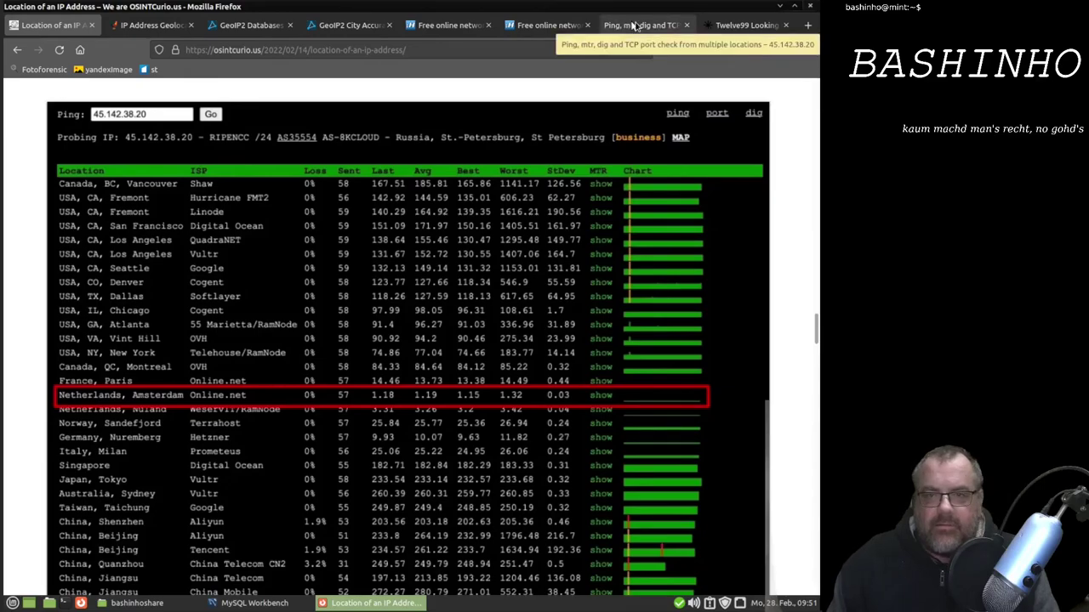
left_click(634, 26)
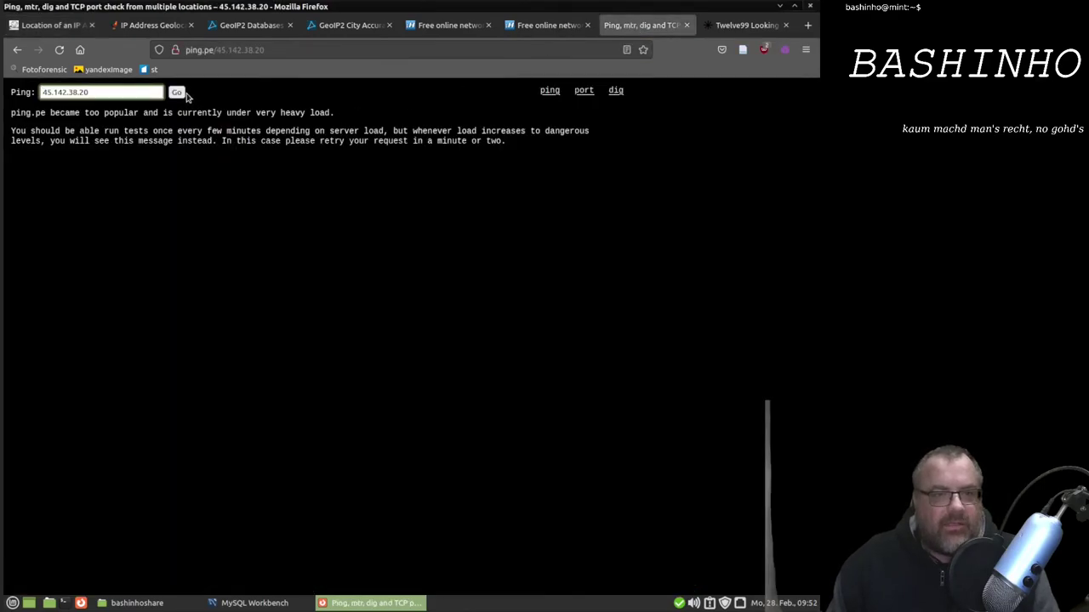
left_click(178, 93)
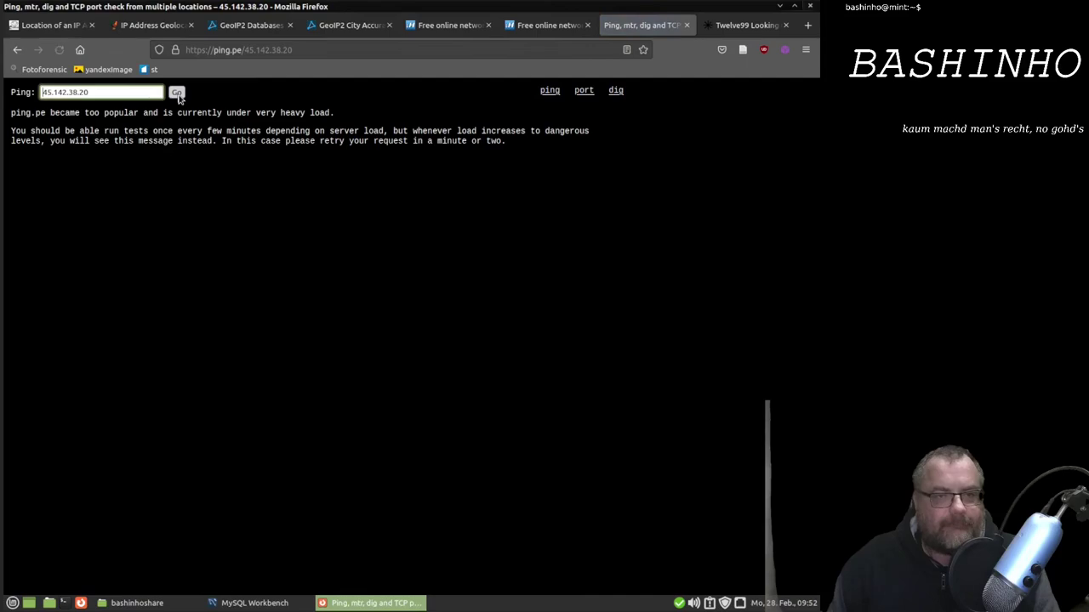